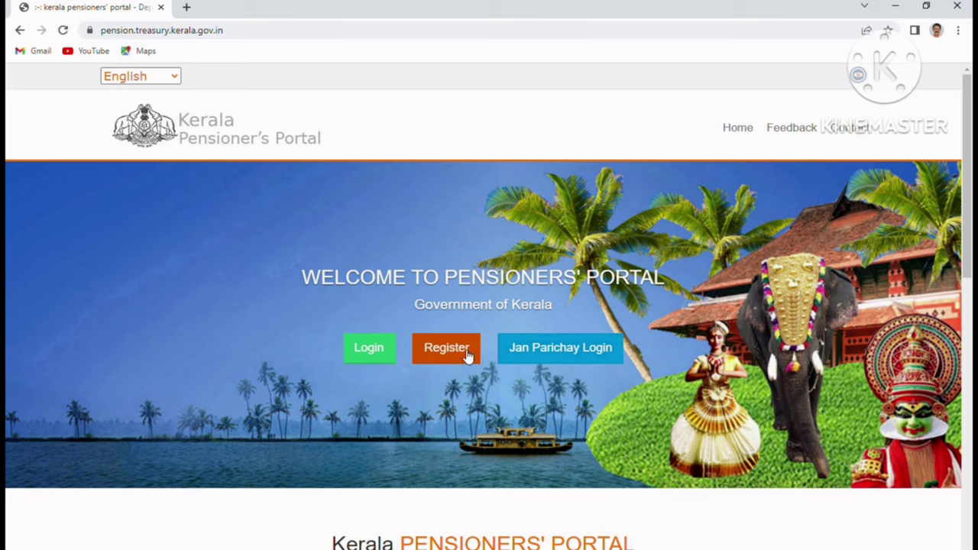
Begin registration with the pensioner's mobile number, request an OTP, and enter the received code
left_click(467, 356)
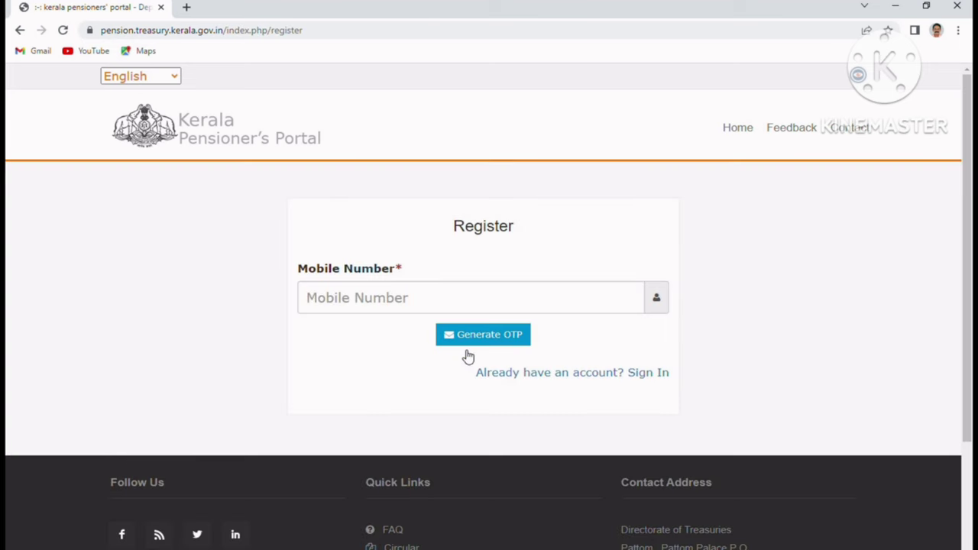
left_click(545, 309)
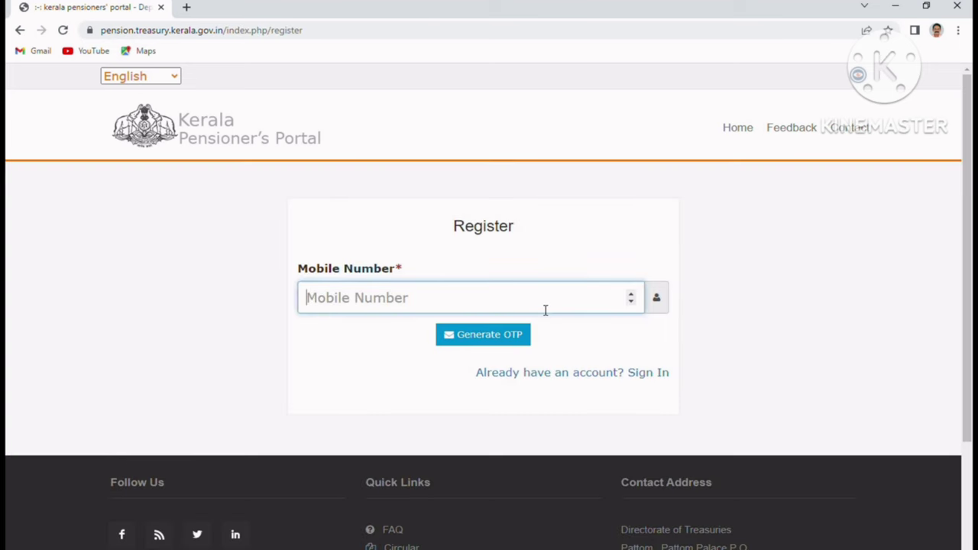
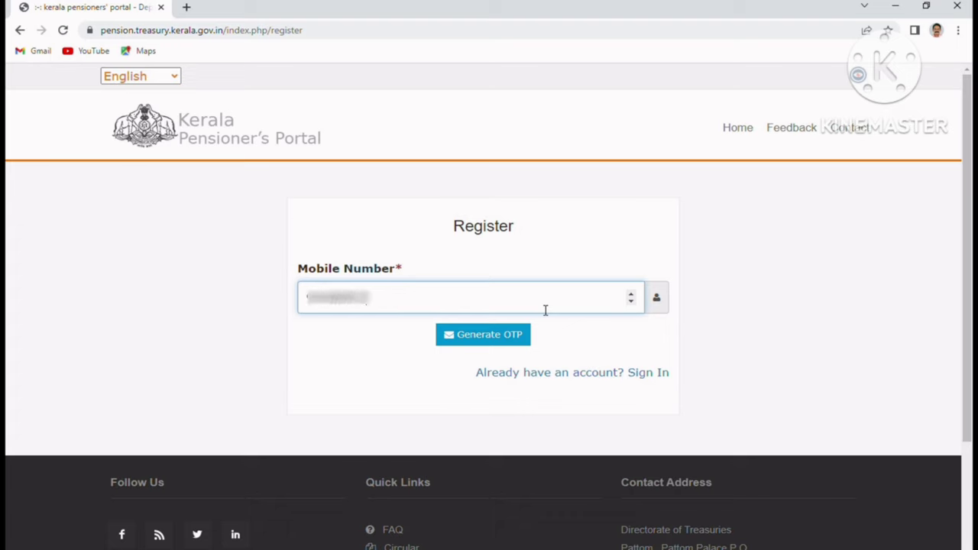
left_click(525, 343)
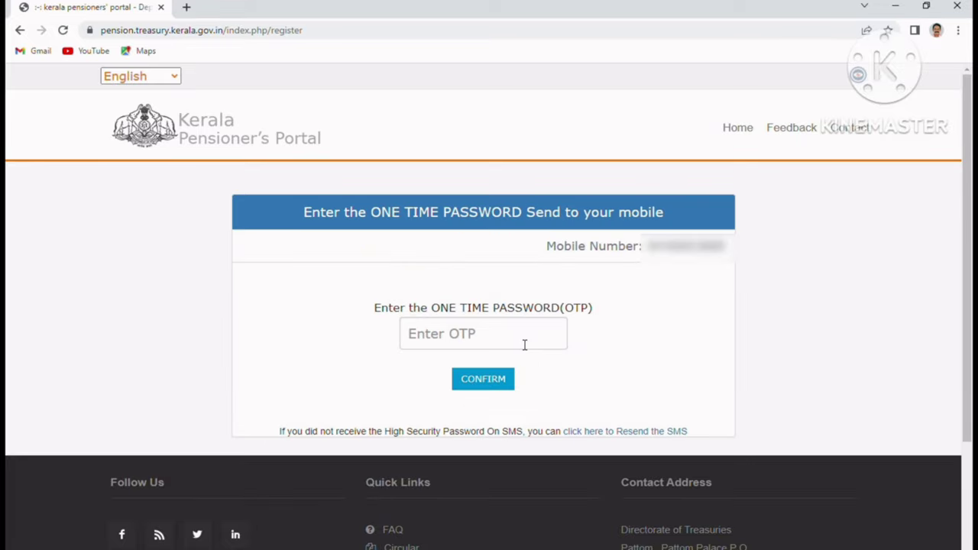
left_click(519, 343)
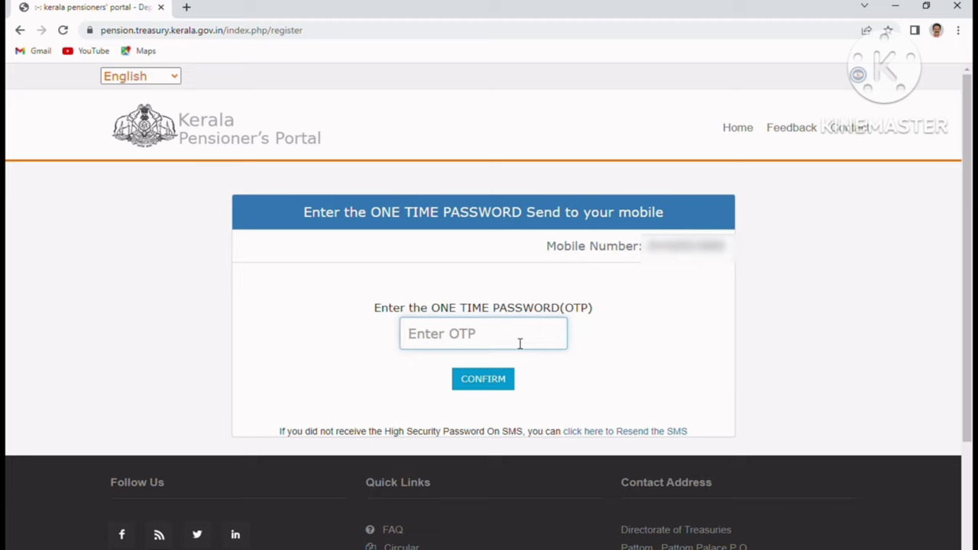
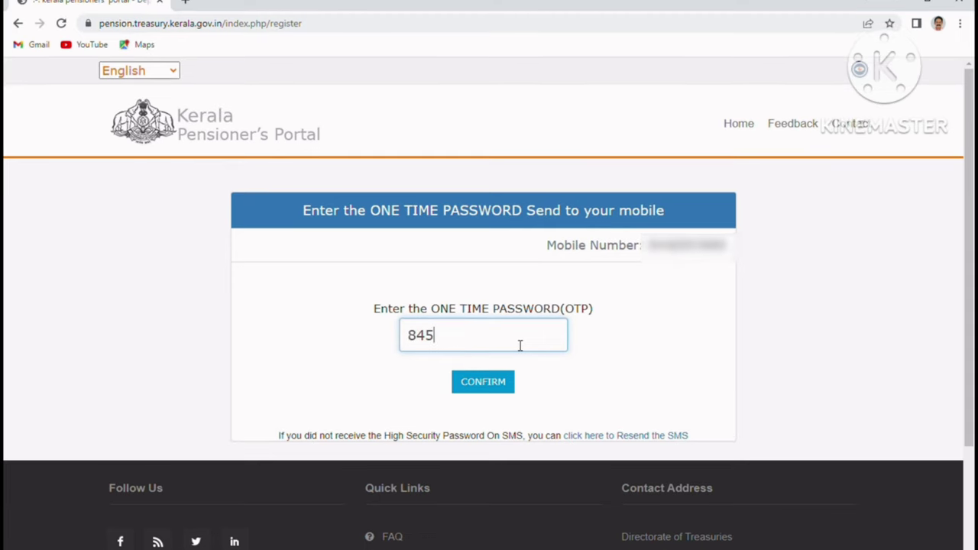
Confirm the OTP, enter the new account password in both fields, and save it to finish registering
left_click(496, 386)
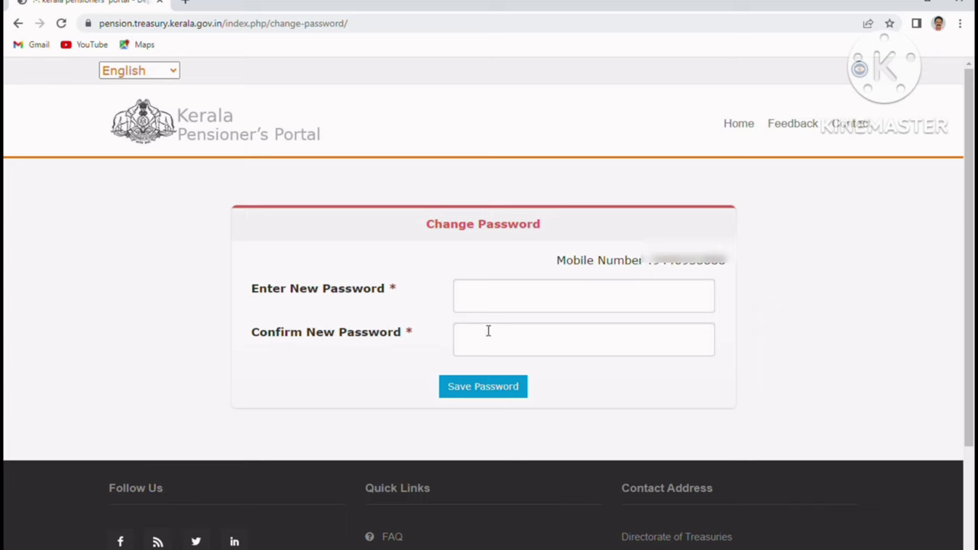
left_click(500, 295)
type("********")
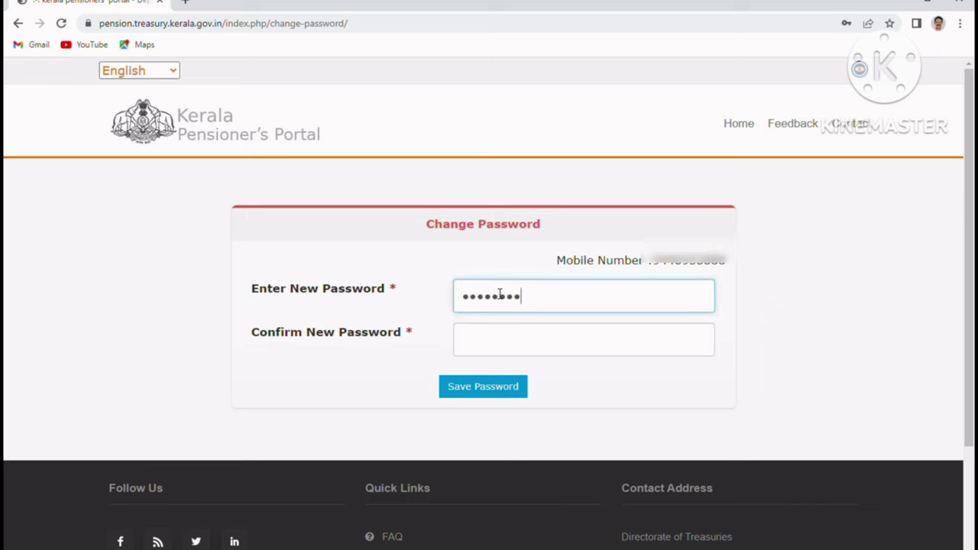
type("****")
left_click(478, 349)
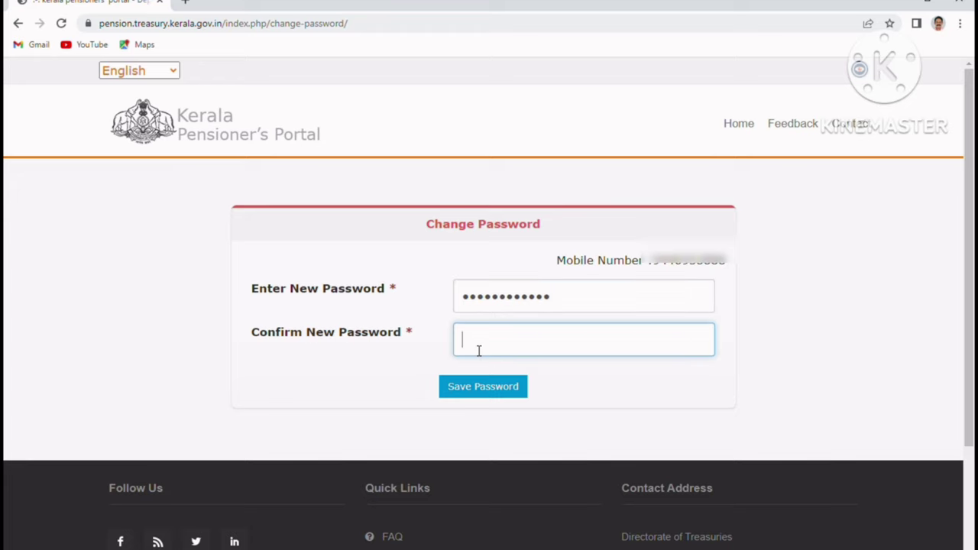
type("************")
left_click(515, 431)
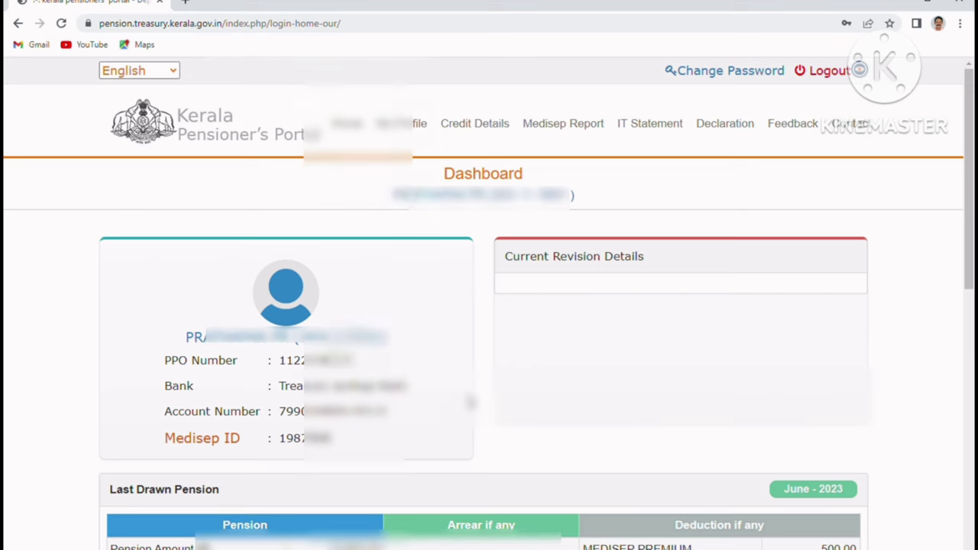
scroll(467, 401, "down", 3)
scroll(472, 402, "down", 2)
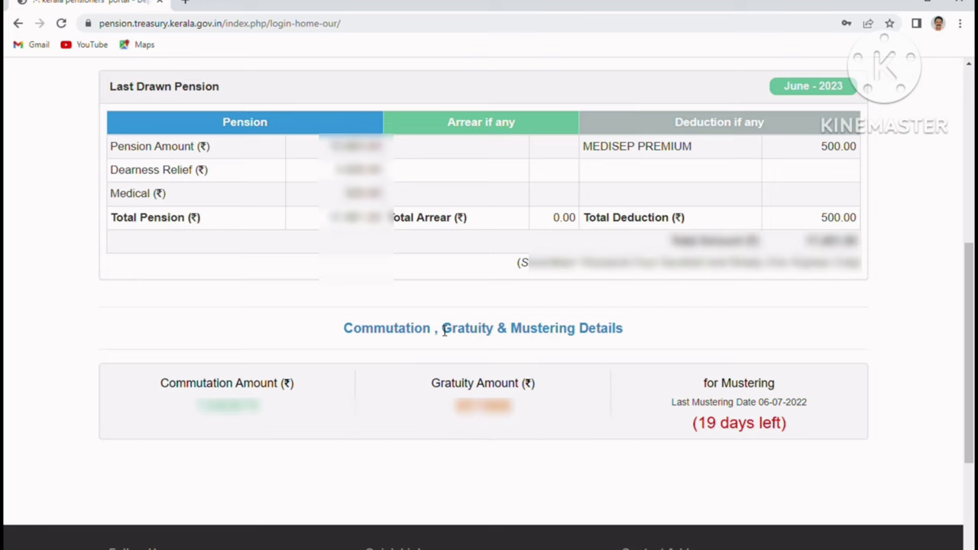
scroll(635, 344, "down", 3)
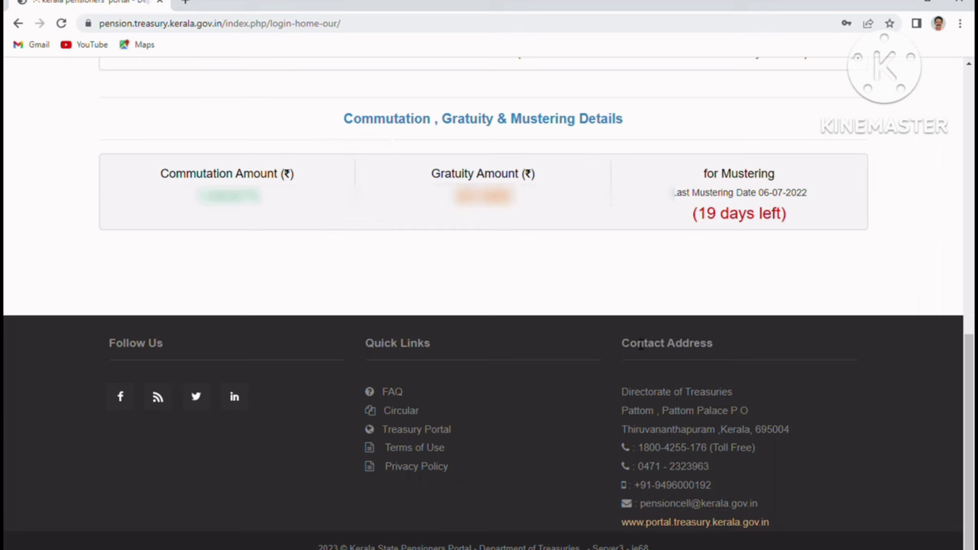
scroll(637, 342, "up", 10)
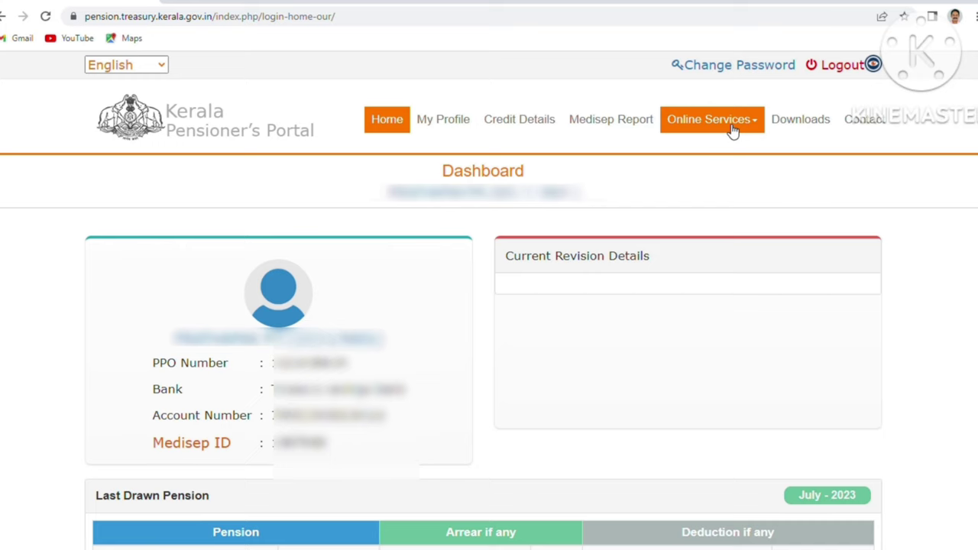
Go to Online Services > Letter of Undertaking and show its Download Forms list
left_click(731, 128)
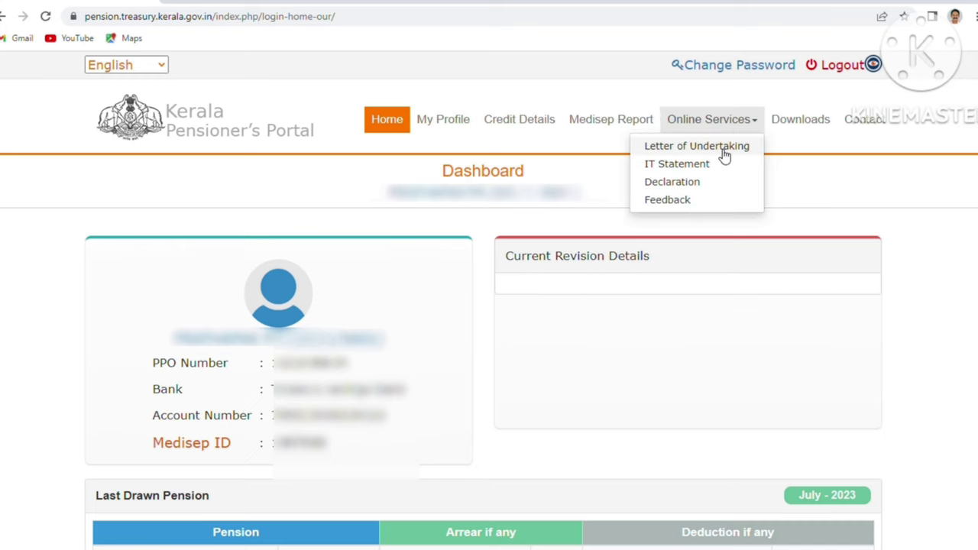
left_click(722, 153)
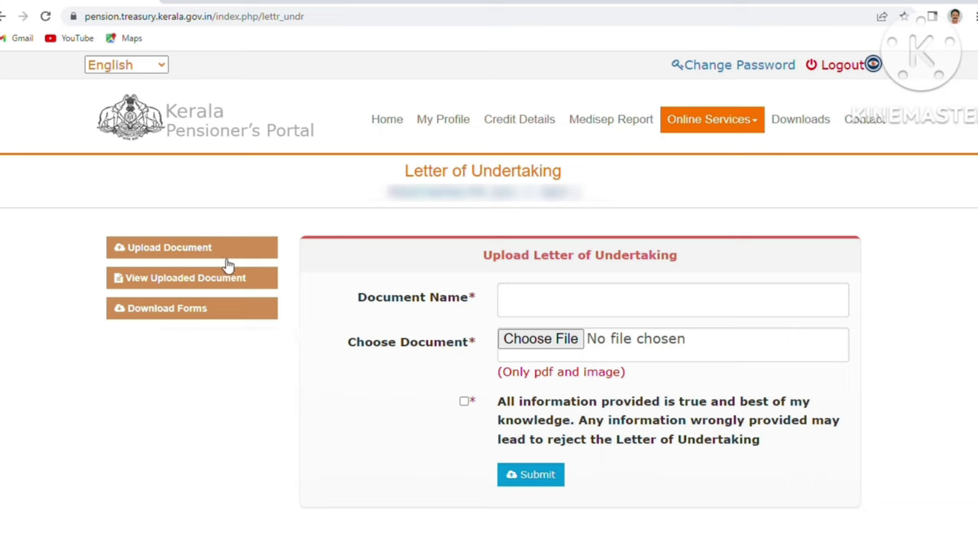
left_click(188, 315)
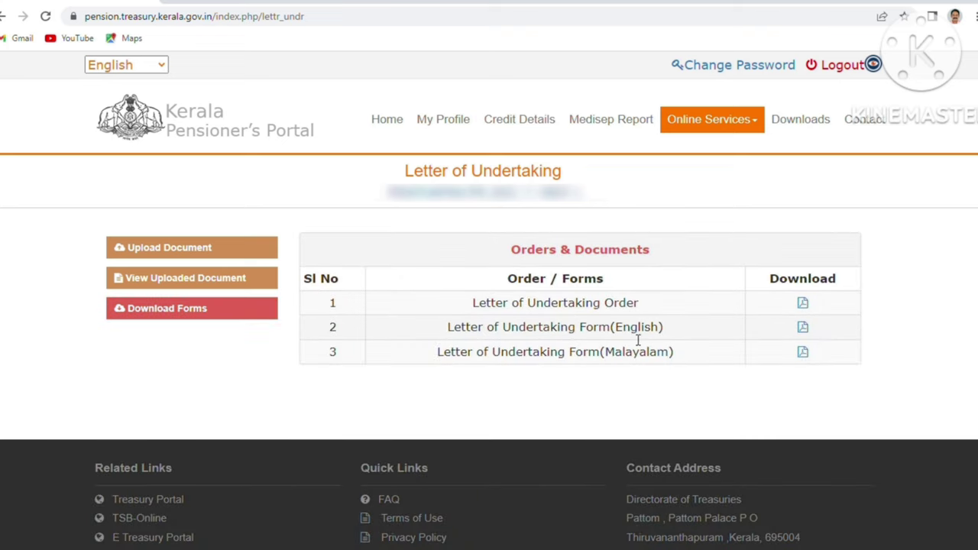
View the English Letter of Undertaking form PDF and return to the forms list
left_click(803, 328)
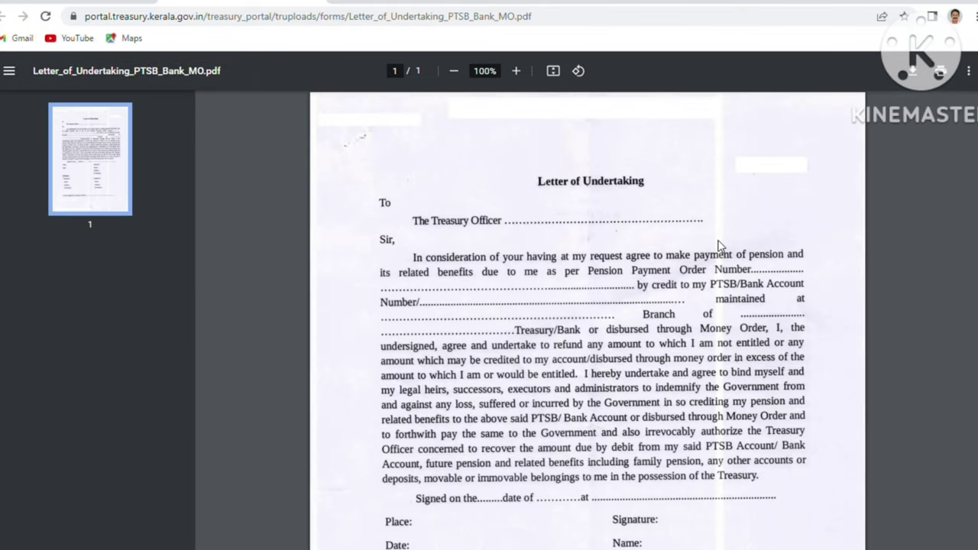
scroll(718, 245, "down", 5)
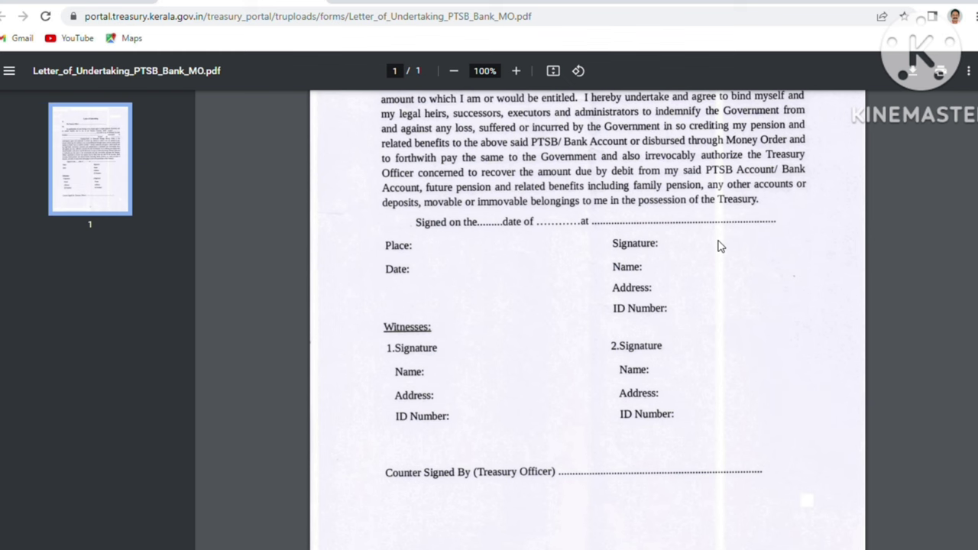
scroll(718, 246, "up", 5)
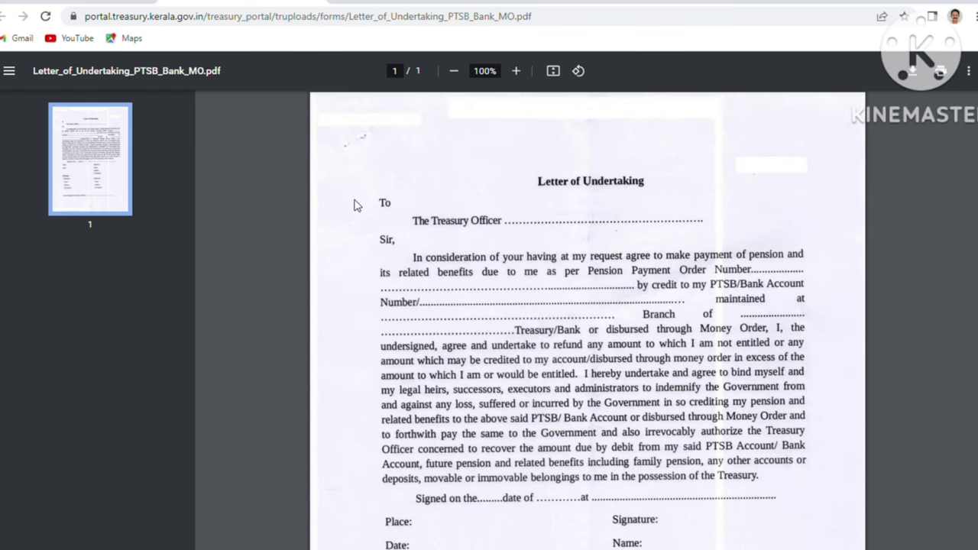
left_click(111, 4)
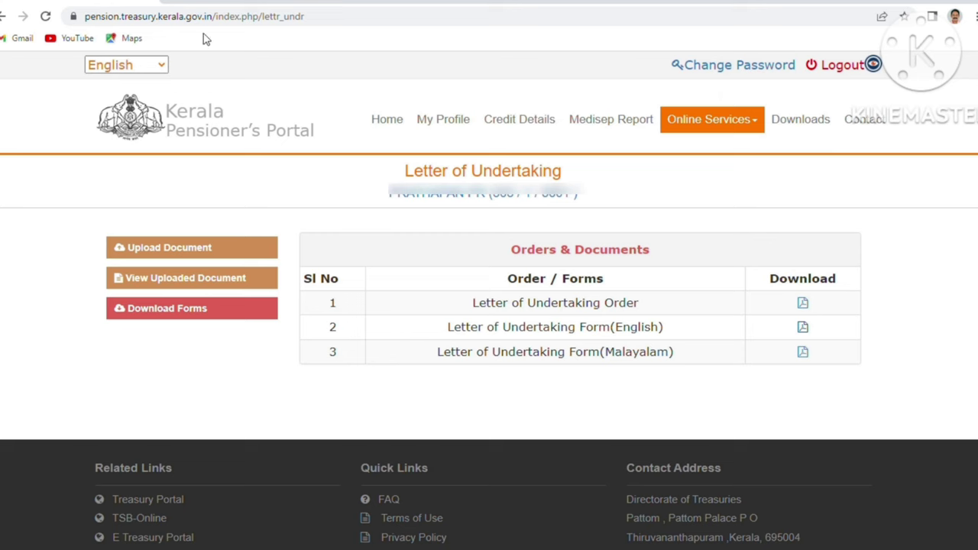
View the Malayalam Letter of Undertaking form PDF and return to the forms list
left_click(803, 352)
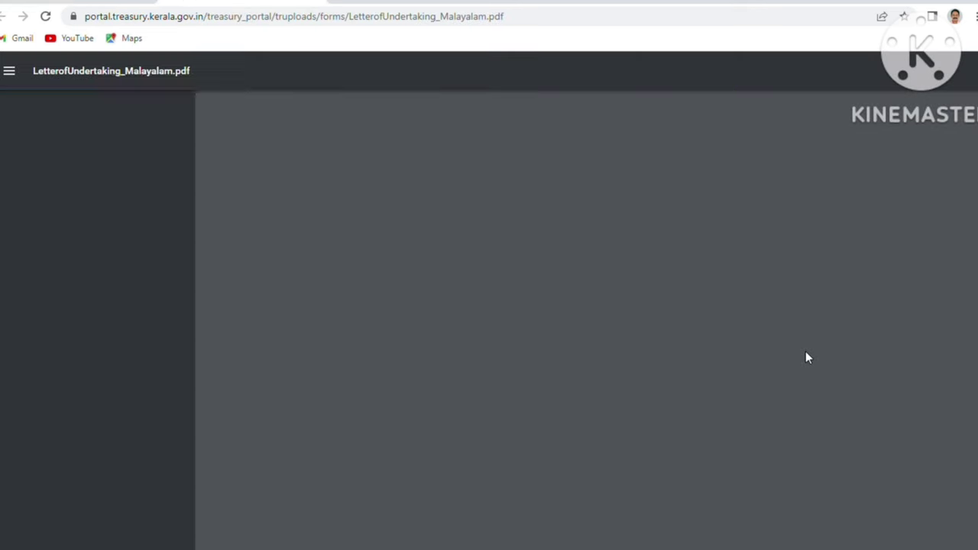
scroll(555, 283, "down", 4)
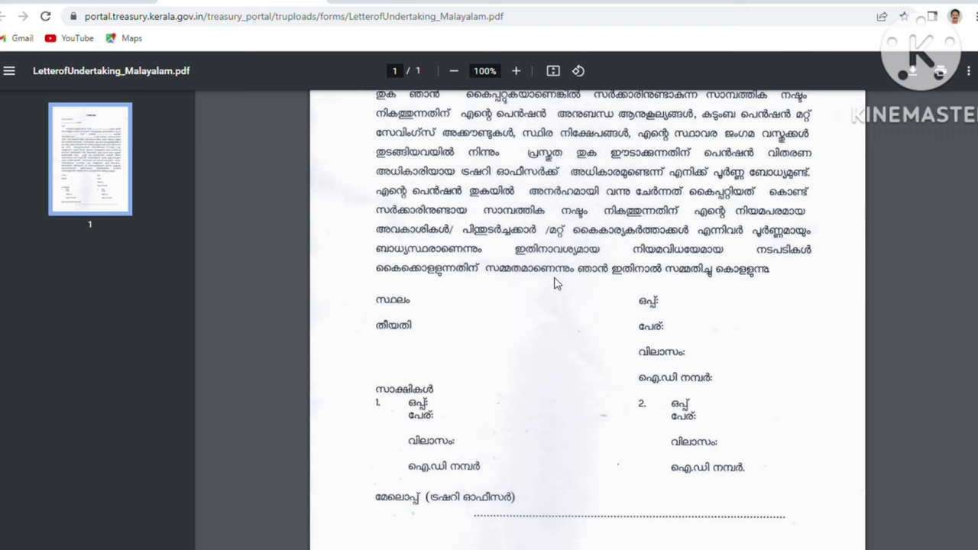
scroll(555, 283, "up", 4)
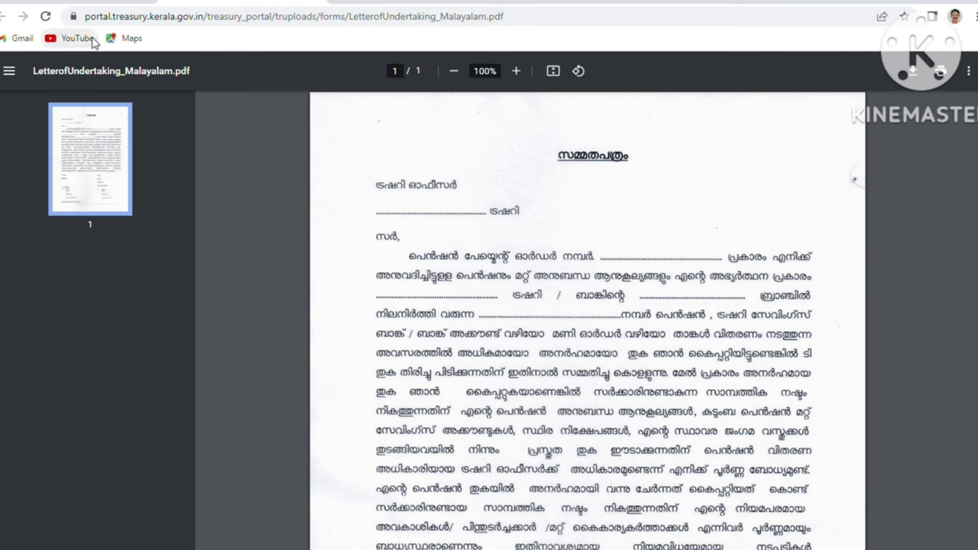
left_click(105, 4)
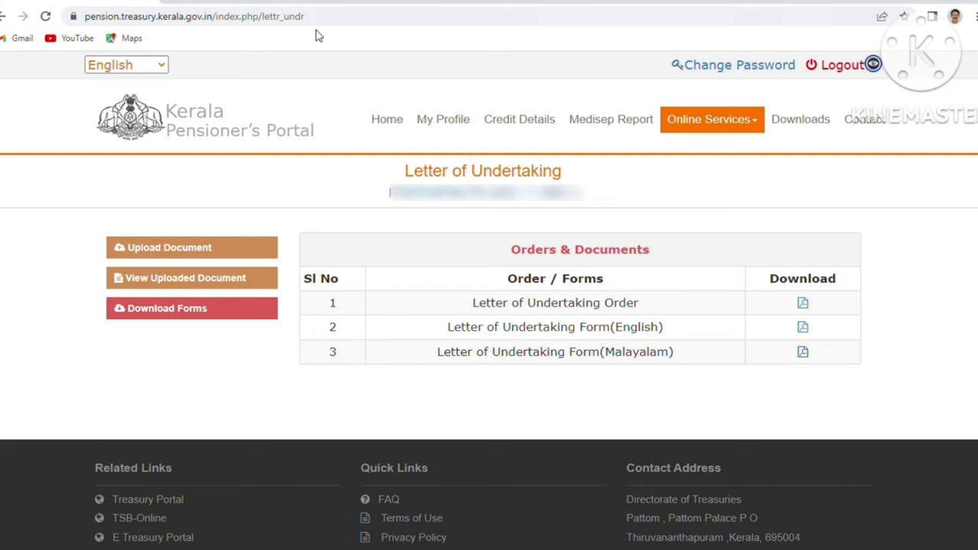
Open the Letter of Undertaking Order PDF and scroll through both pages of the 13/01/2023 order
left_click(802, 306)
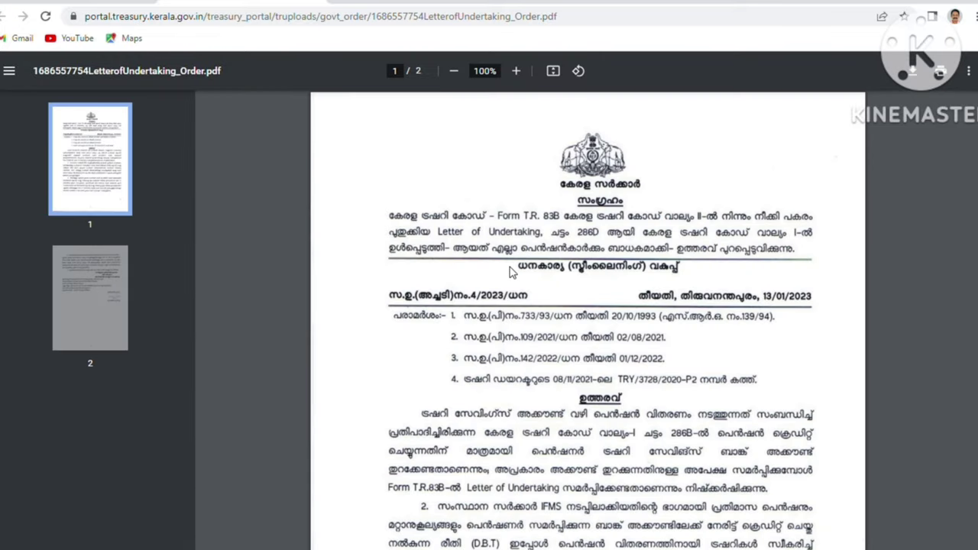
scroll(511, 273, "down", 2)
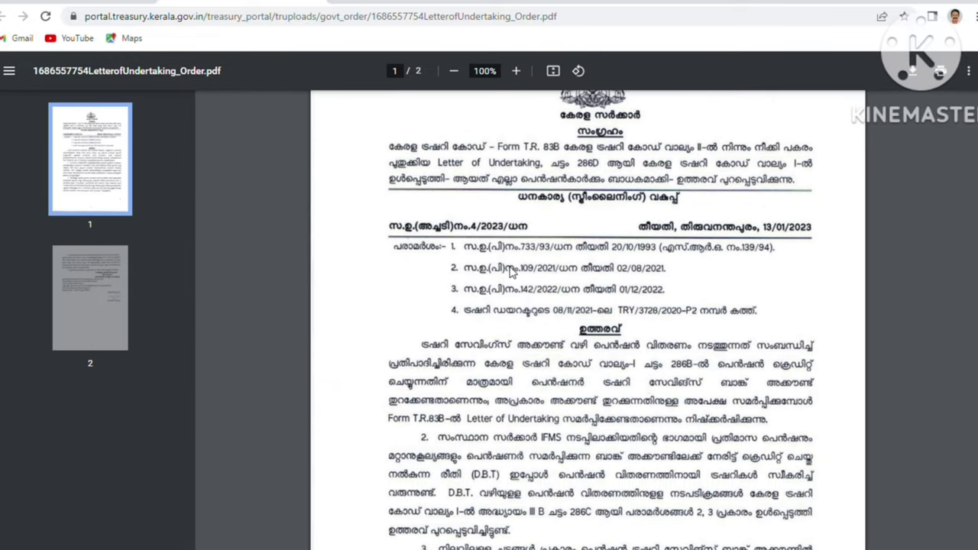
scroll(512, 273, "down", 20)
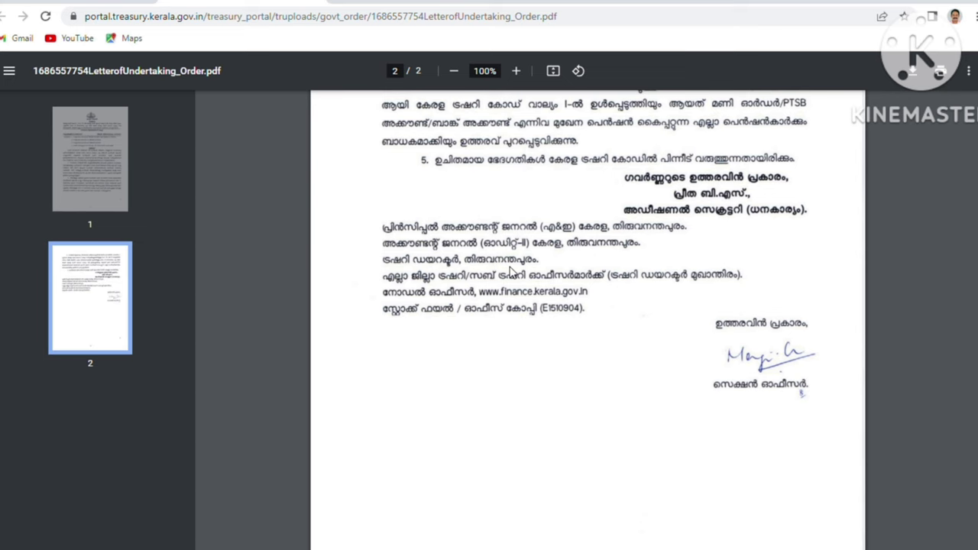
scroll(512, 273, "up", 6)
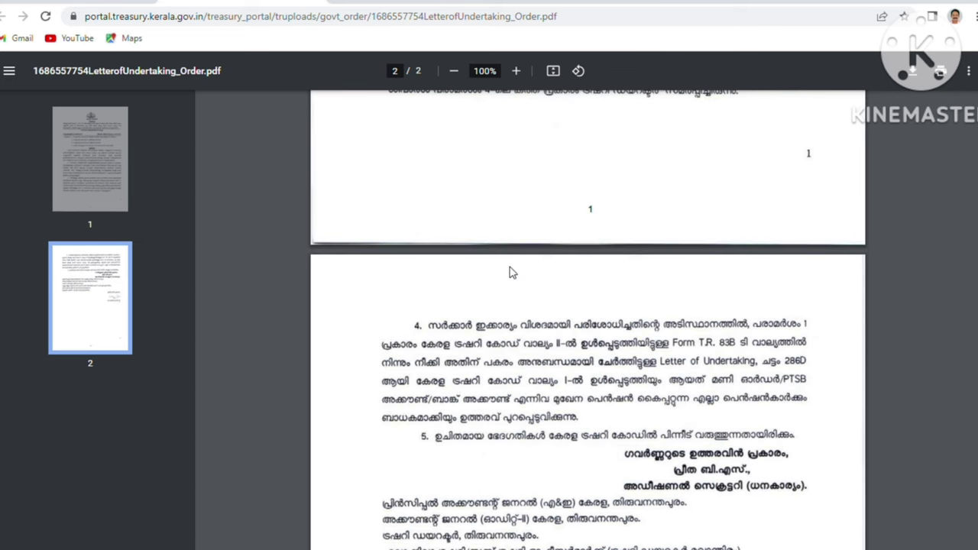
scroll(512, 273, "up", 10)
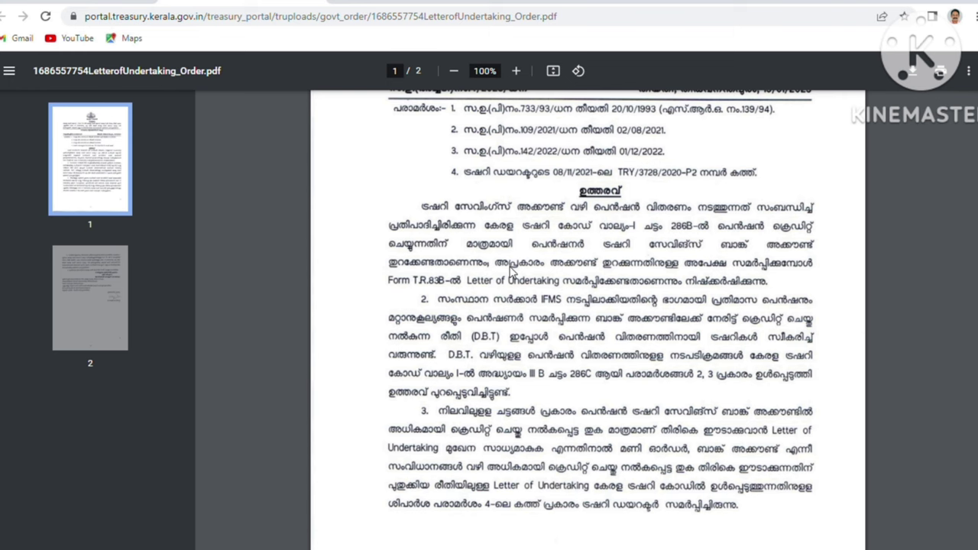
scroll(512, 272, "up", 2)
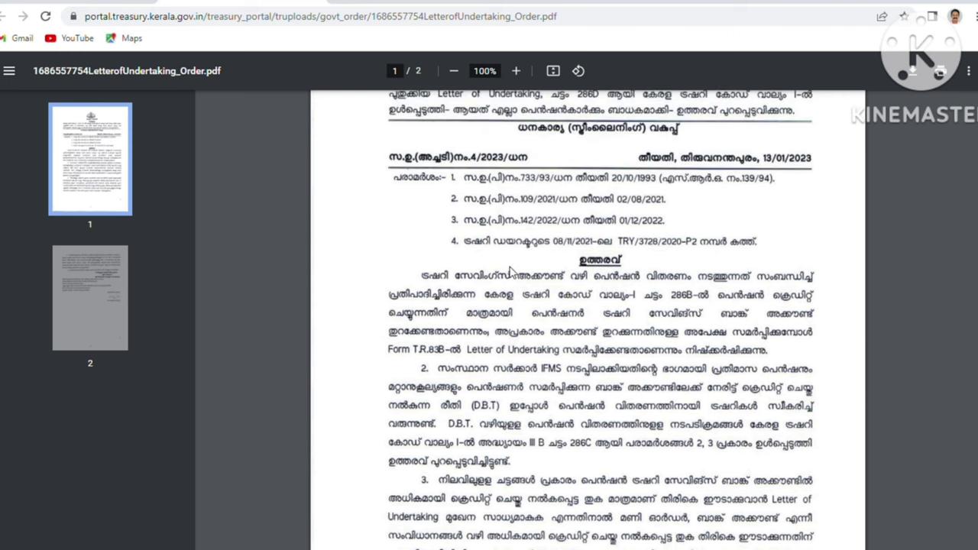
scroll(512, 272, "up", 4)
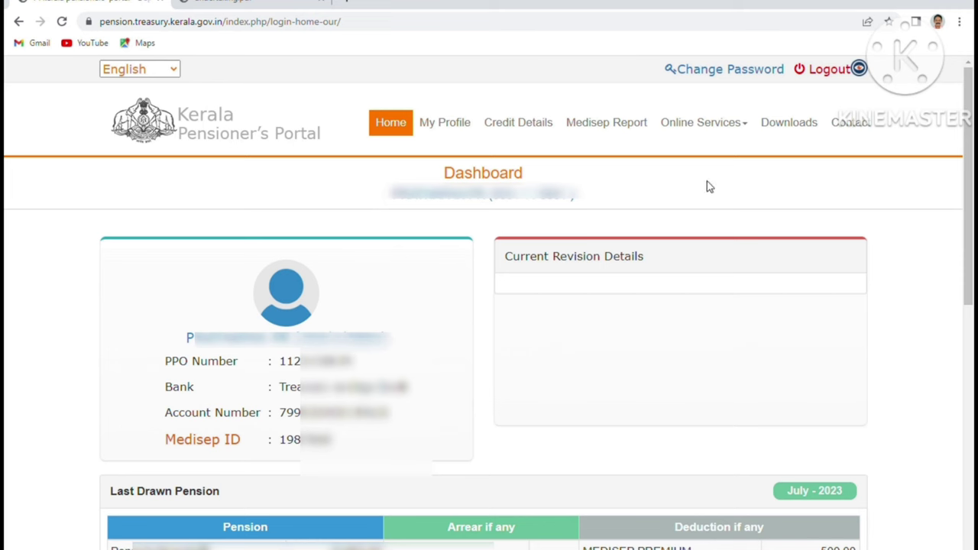
Open the Letter of Undertaking upload page and enter document name 'Letter of Undertaking'
left_click(746, 137)
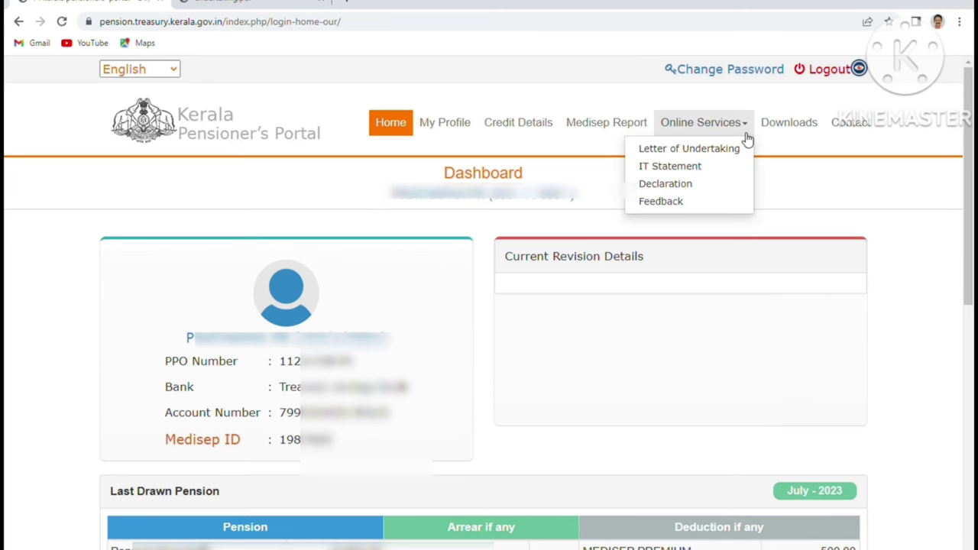
left_click(701, 153)
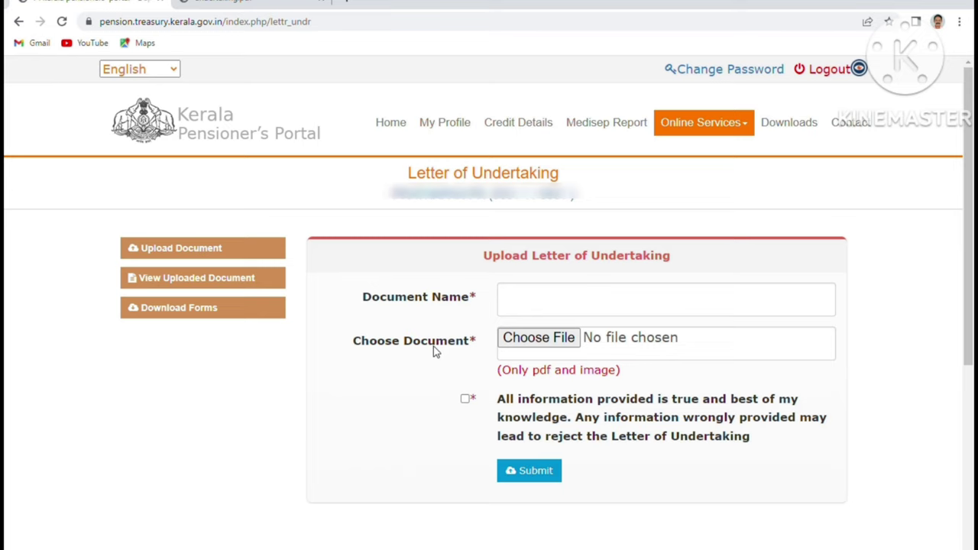
left_click(527, 301)
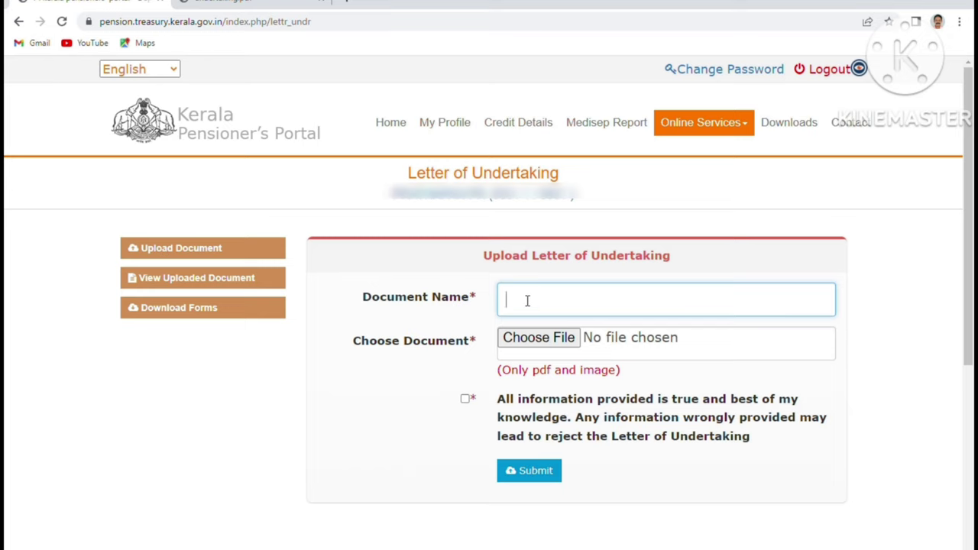
type("Letter of Undert")
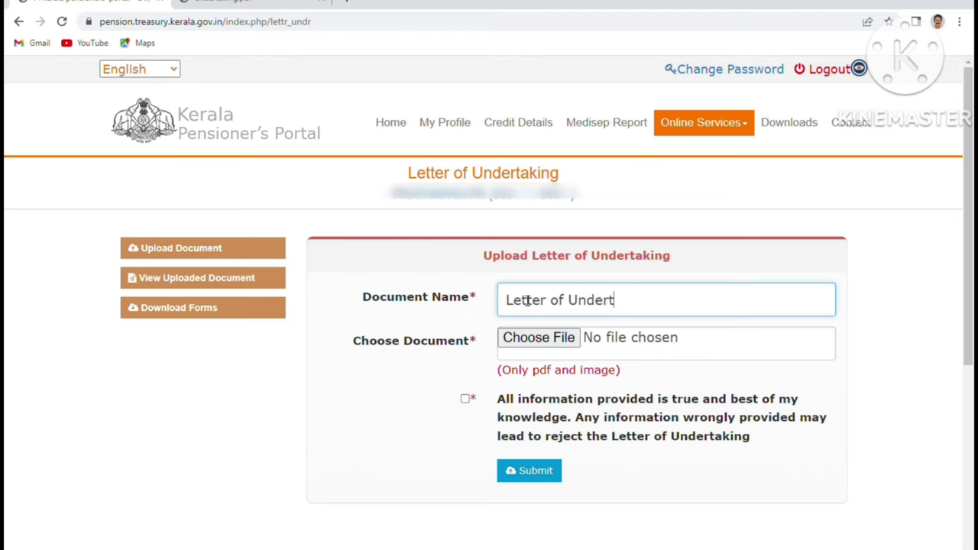
type("aking")
Attach undertaking.pdf, accept the declaration, submit, and dismiss the success message
left_click(537, 345)
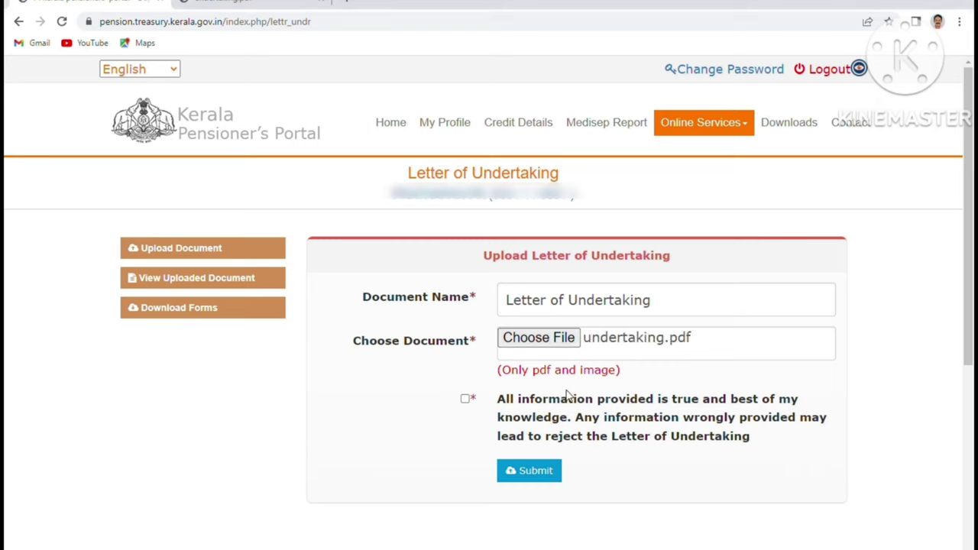
left_click(467, 401)
left_click(544, 474)
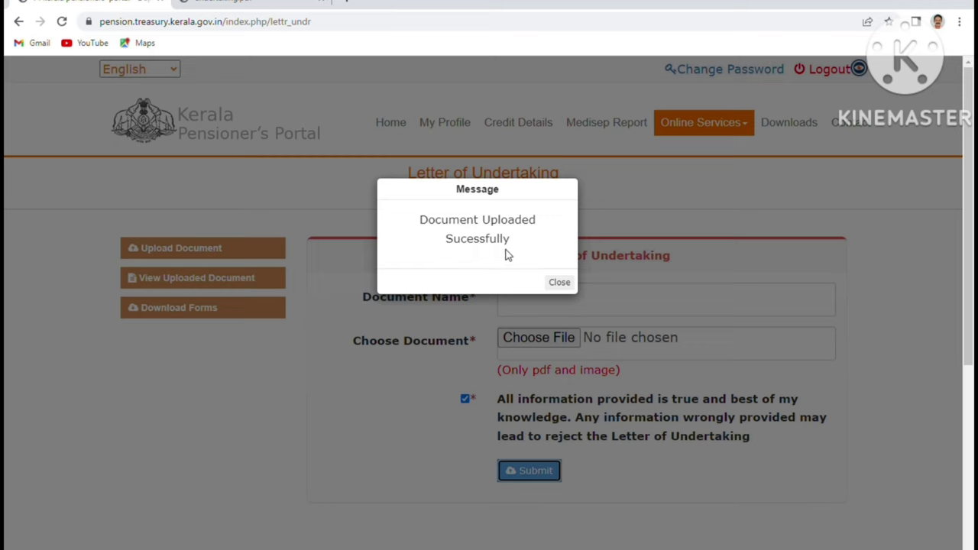
left_click(559, 283)
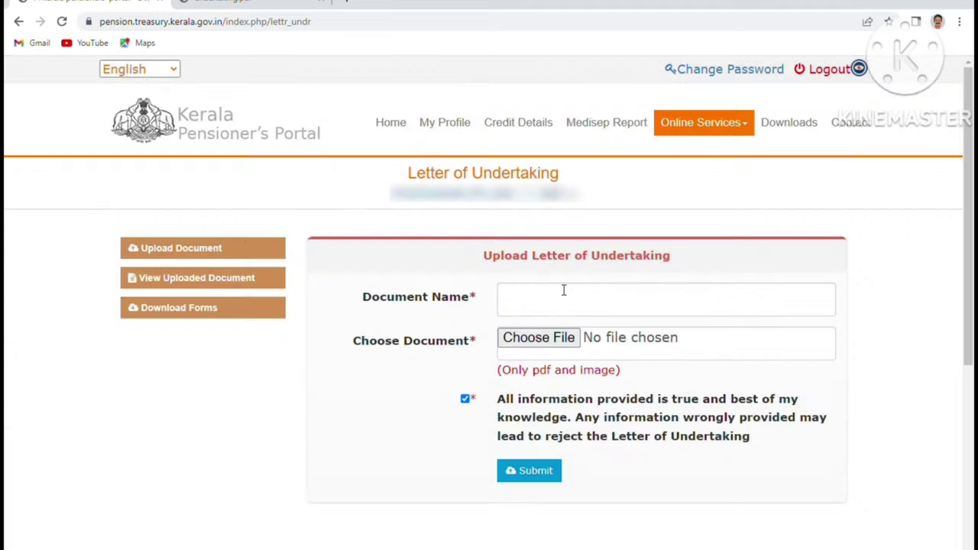
Check the pending Letter of Undertaking in the upload history, view its PDF, then open My Profile
left_click(245, 284)
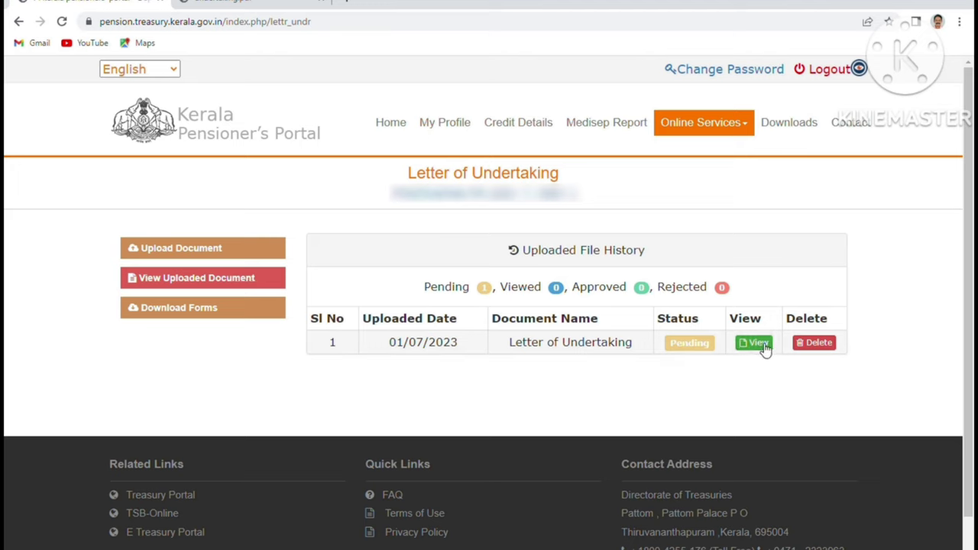
left_click(765, 348)
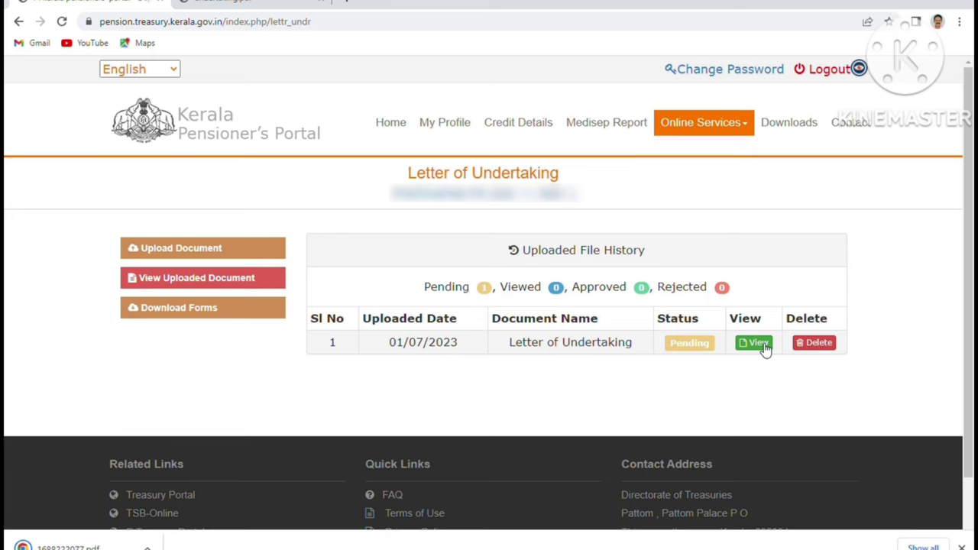
left_click(82, 547)
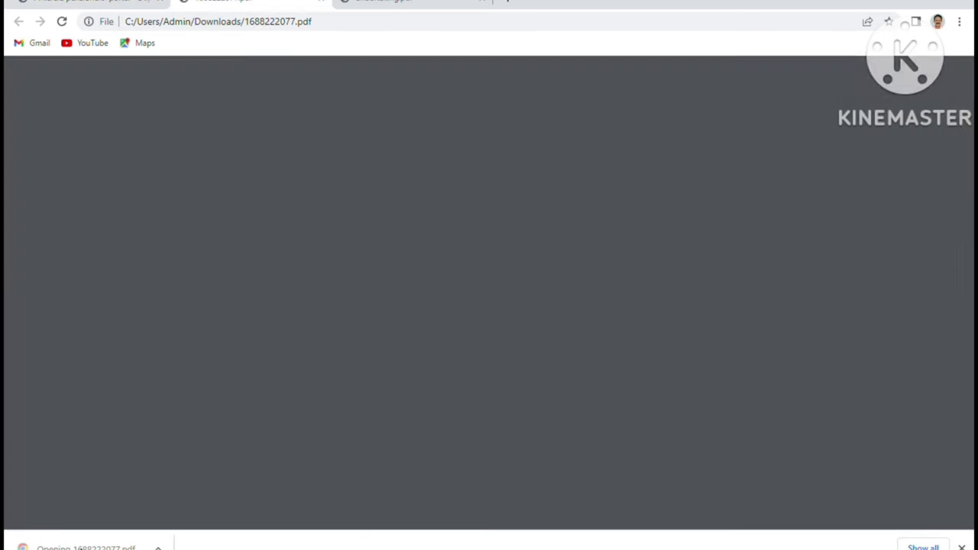
scroll(599, 373, "down", 5)
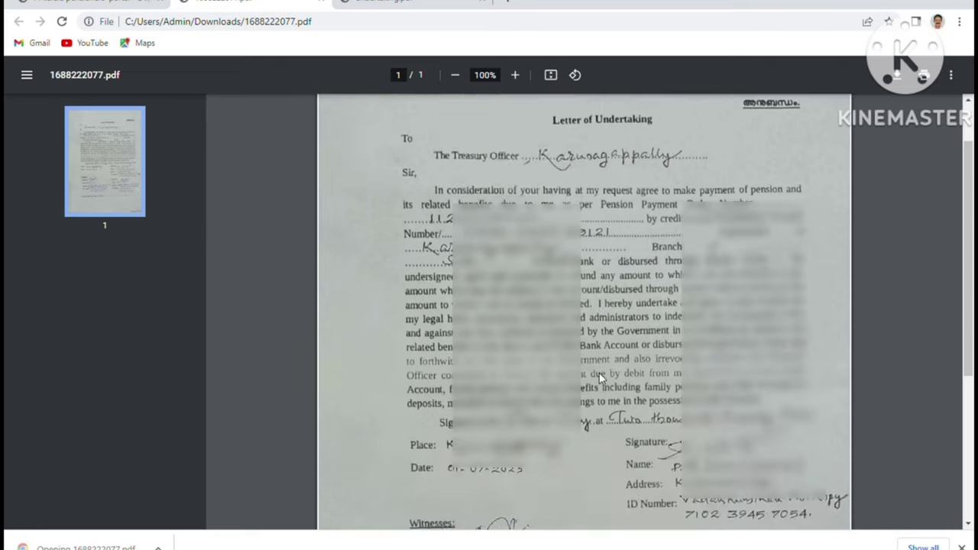
scroll(599, 376, "down", 1)
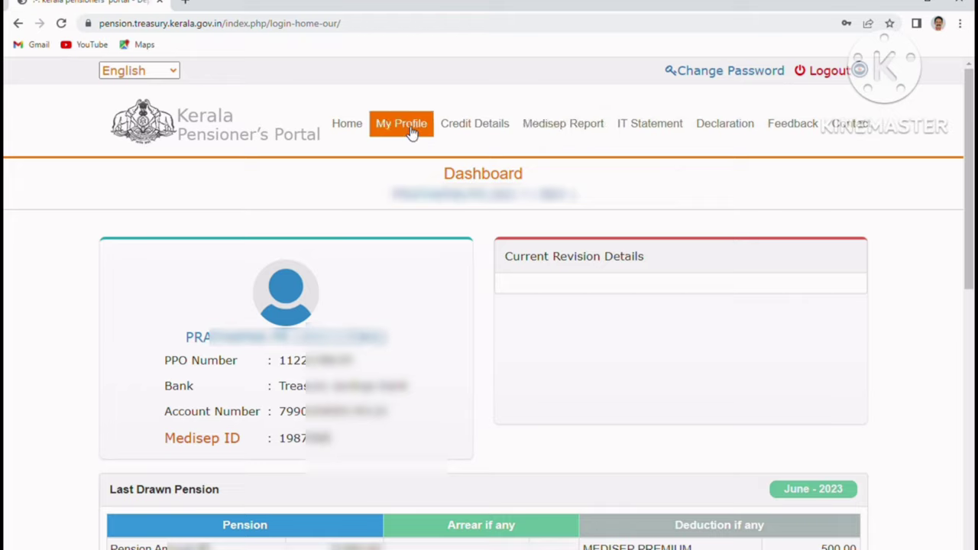
left_click(410, 131)
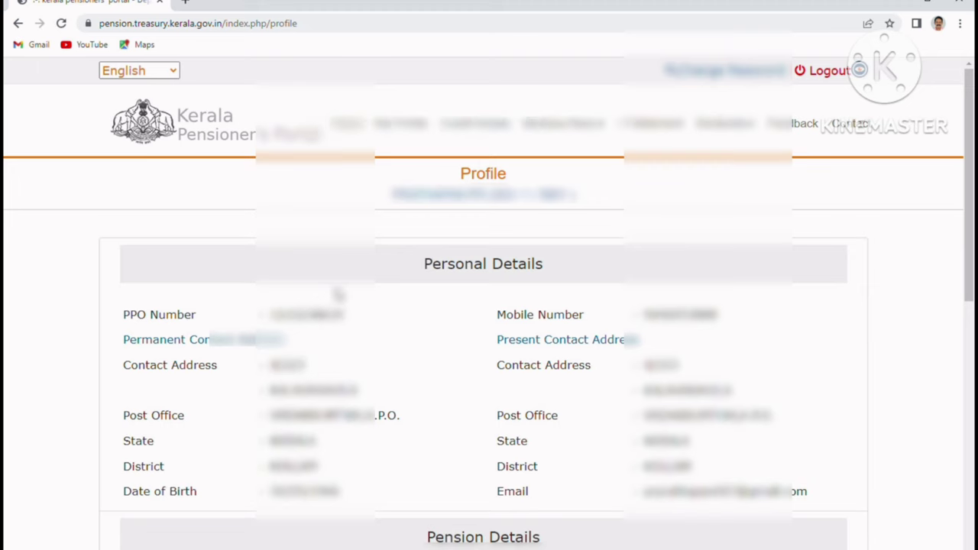
scroll(339, 296, "down", 2)
scroll(339, 296, "down", 3)
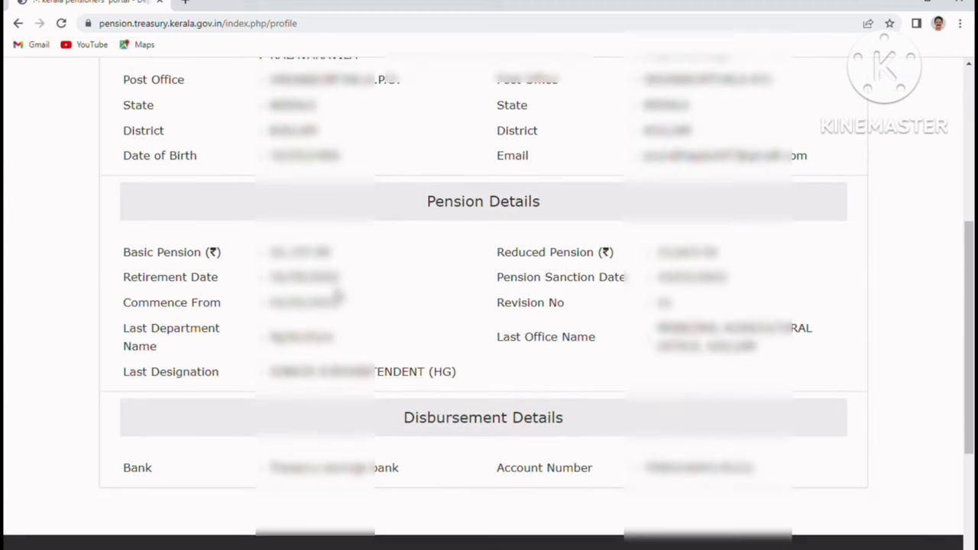
scroll(339, 295, "down", 3)
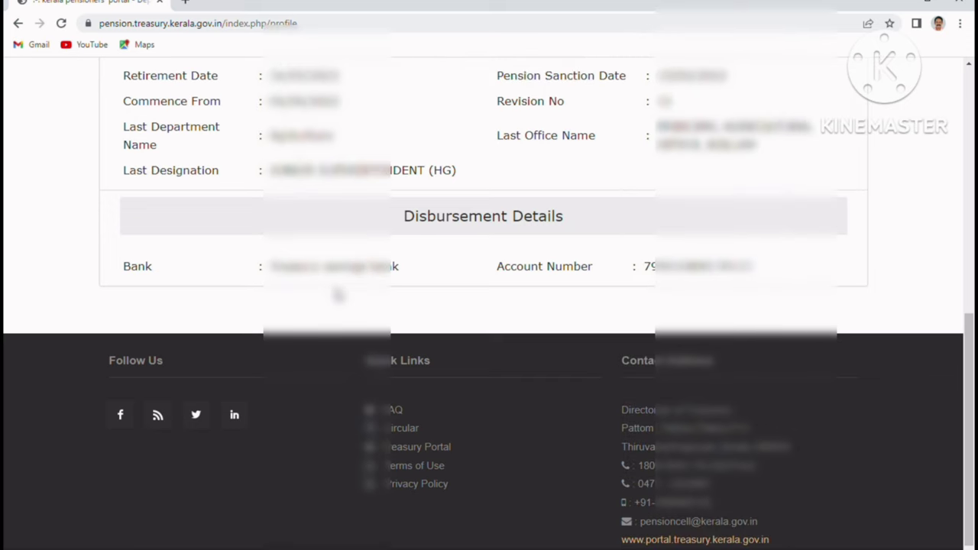
scroll(339, 296, "up", 1)
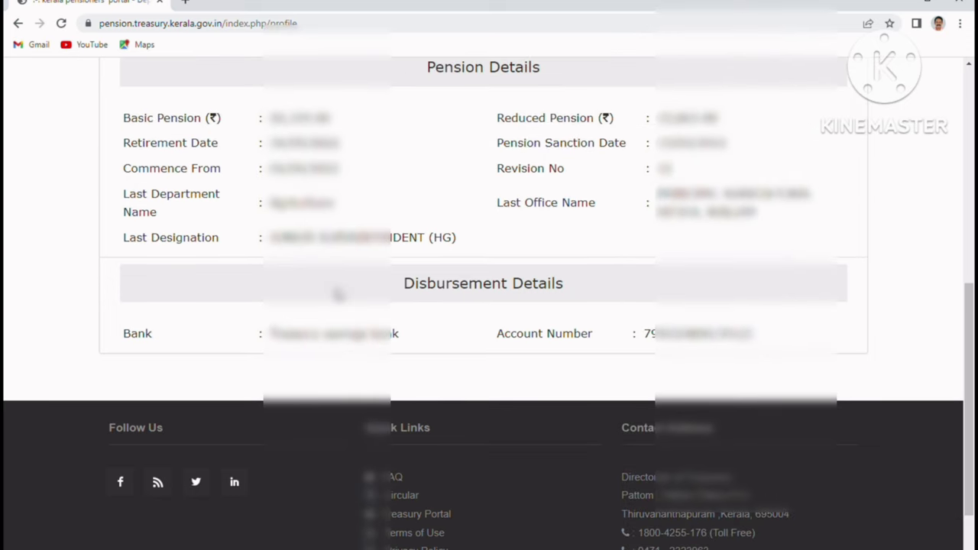
scroll(338, 295, "up", 1)
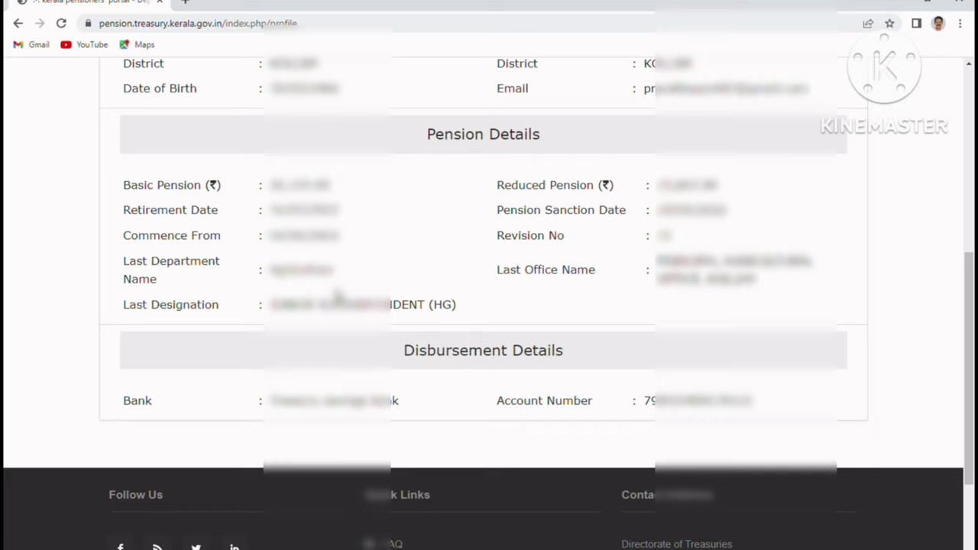
scroll(338, 295, "up", 2)
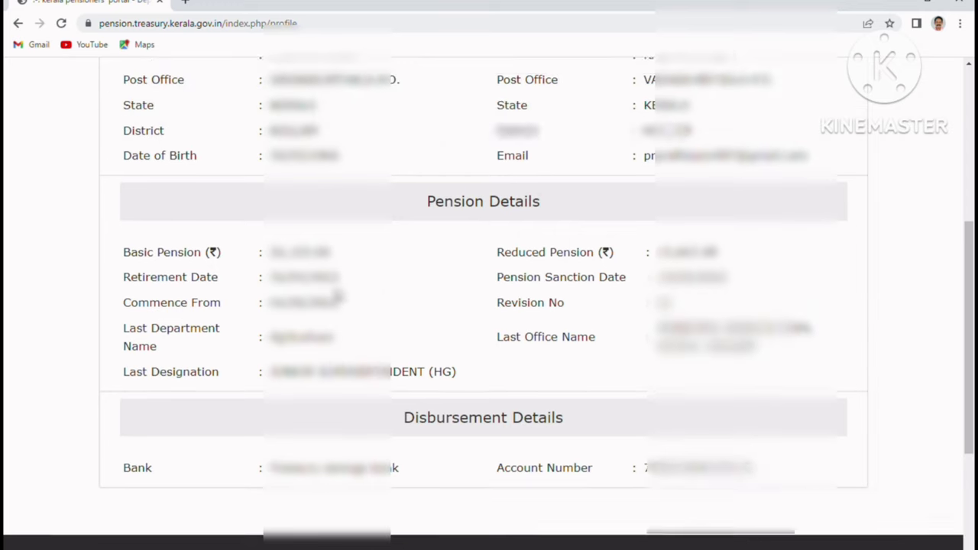
scroll(338, 295, "up", 4)
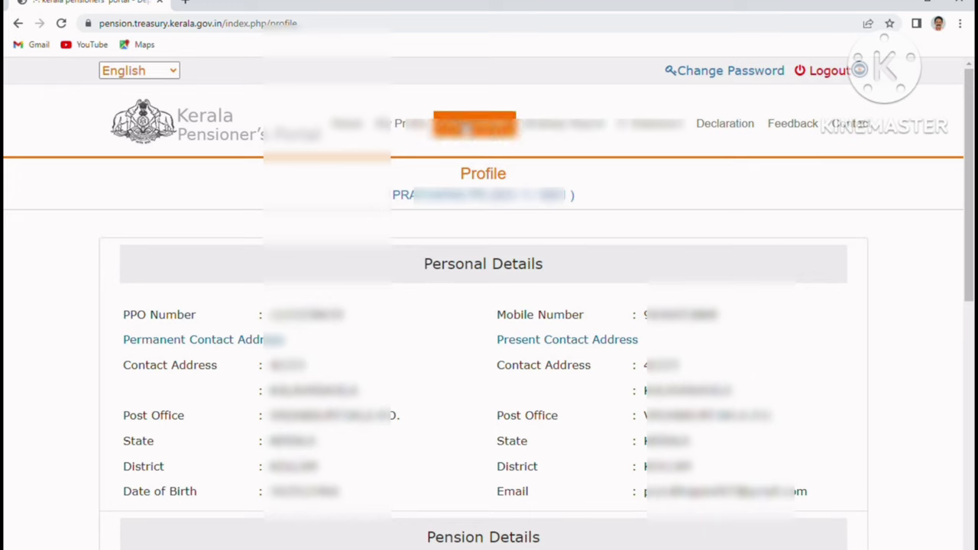
Go via Credit Details to the Declaration page and scroll down to the pension revision affidavit
left_click(475, 126)
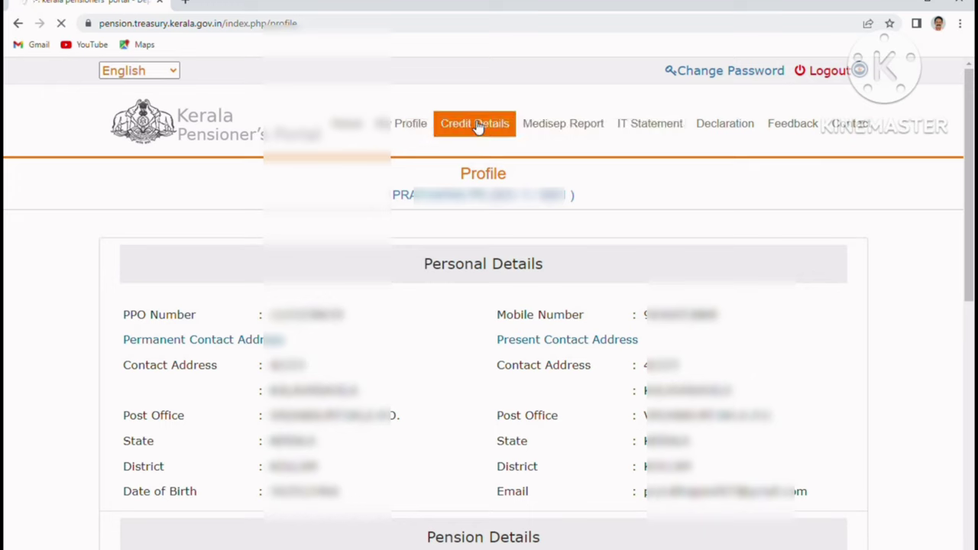
left_click(747, 127)
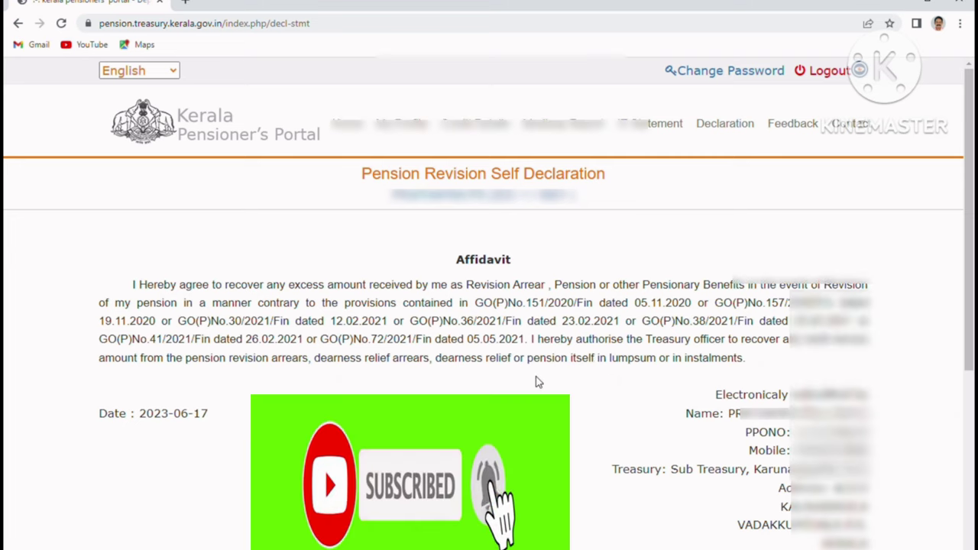
scroll(536, 382, "down", 2)
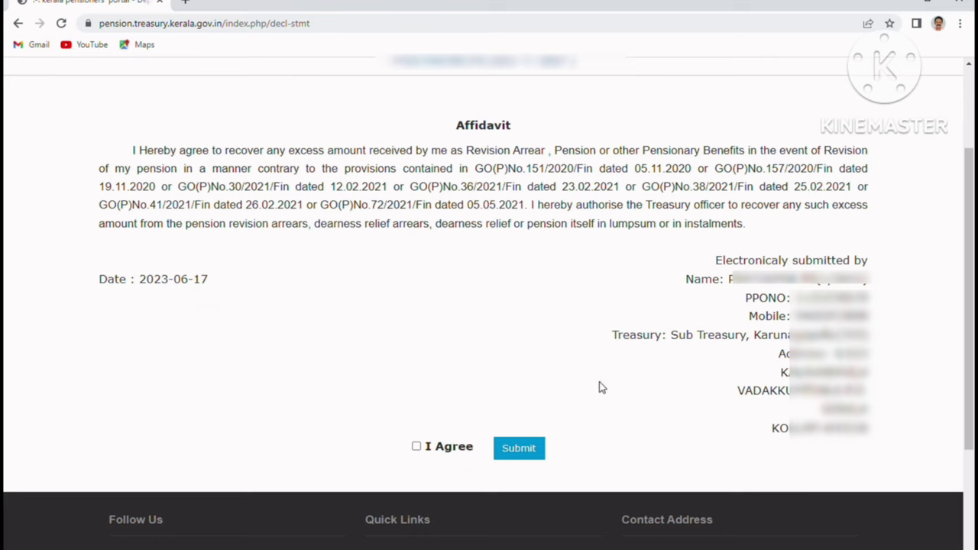
Agree to the self declaration affidavit, submit and confirm it, then download Affidavit1_5601.pdf
left_click(416, 447)
left_click(520, 450)
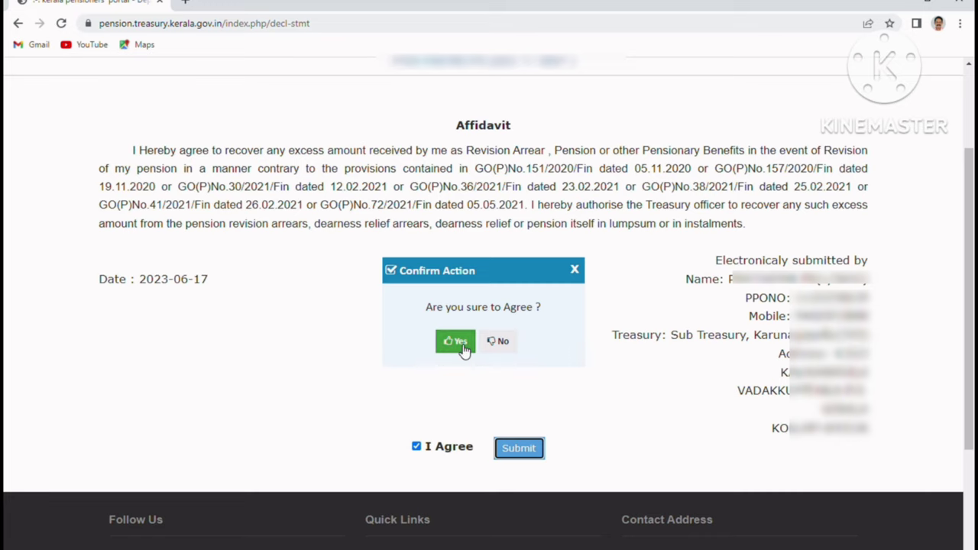
left_click(459, 344)
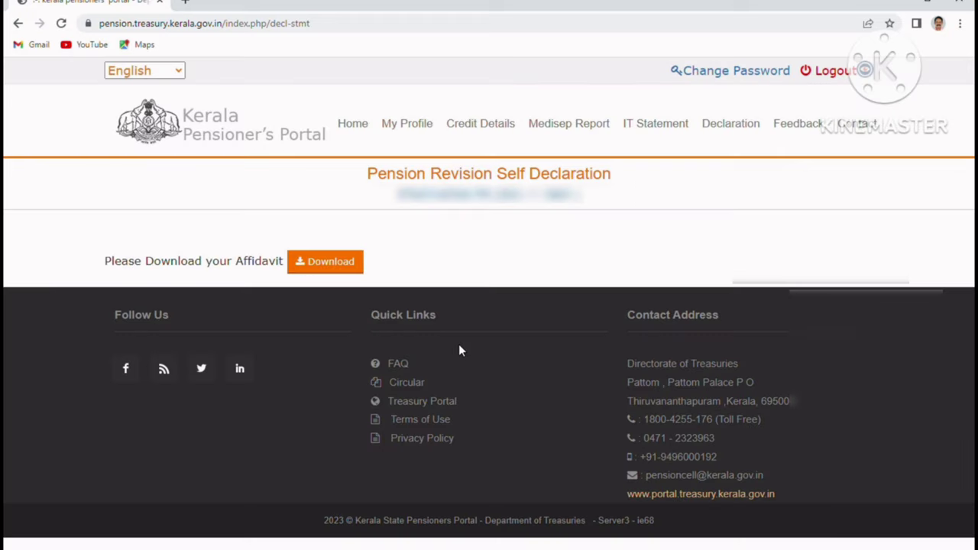
left_click(353, 264)
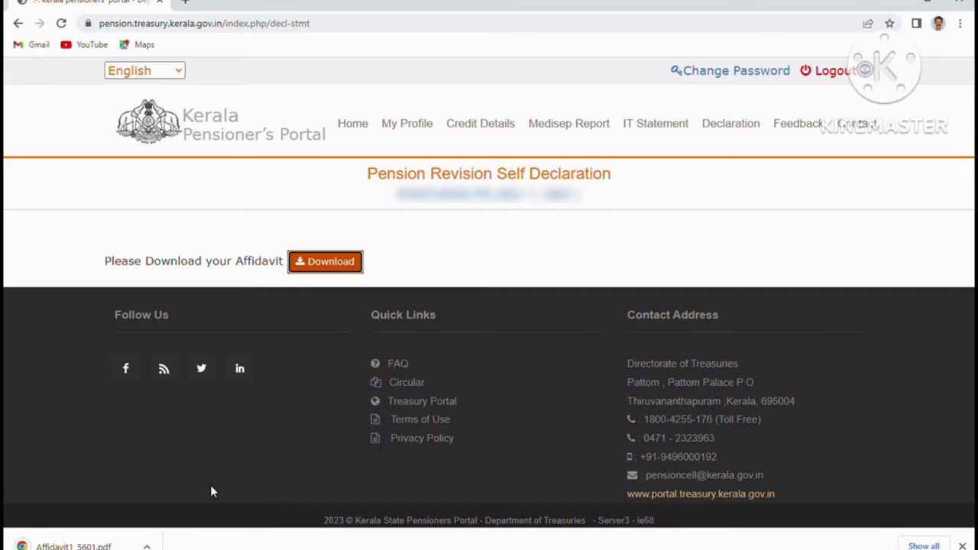
View Affidavit1_5601.pdf from the download bar, then open the portal's IT Statement page
left_click(76, 547)
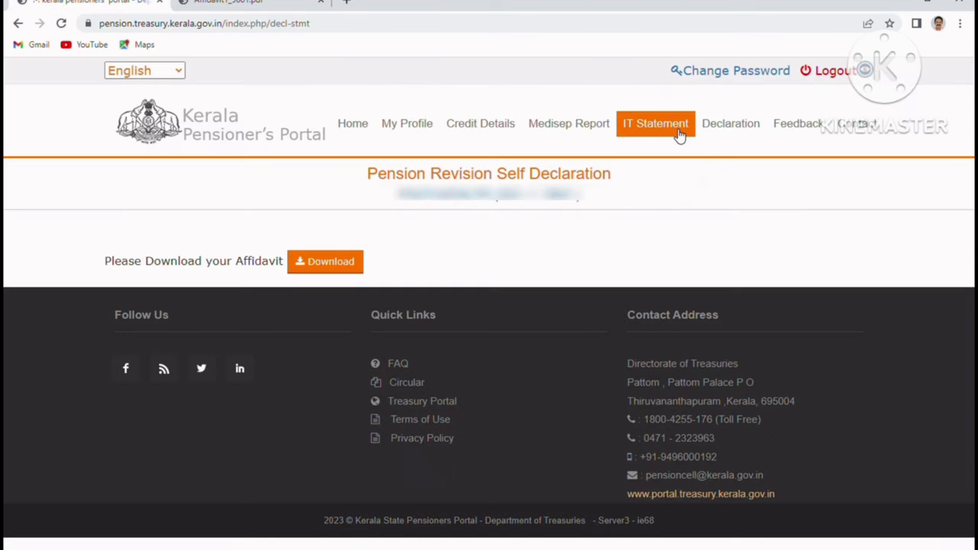
left_click(676, 134)
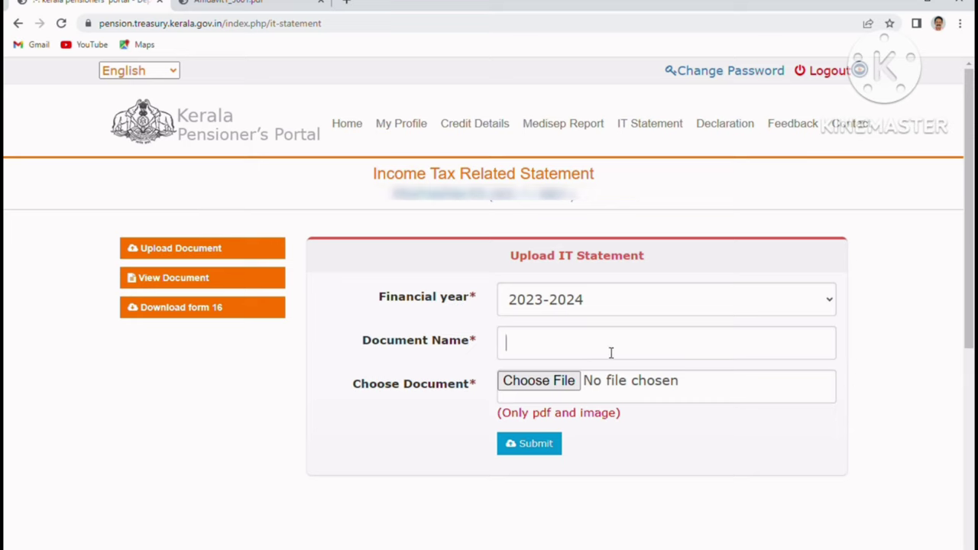
Show pension credit details for January to June 2023, then bring up the Medisep premium report
left_click(647, 446)
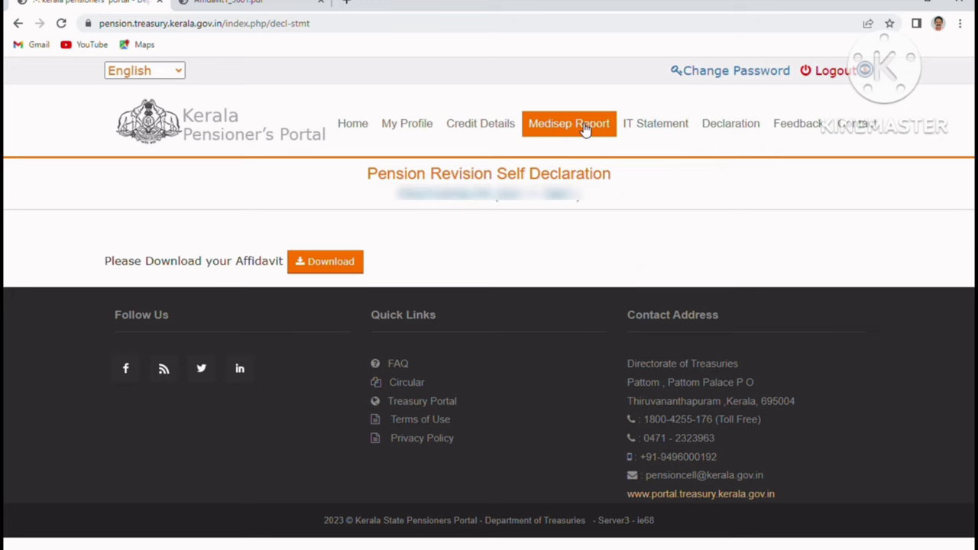
left_click(494, 130)
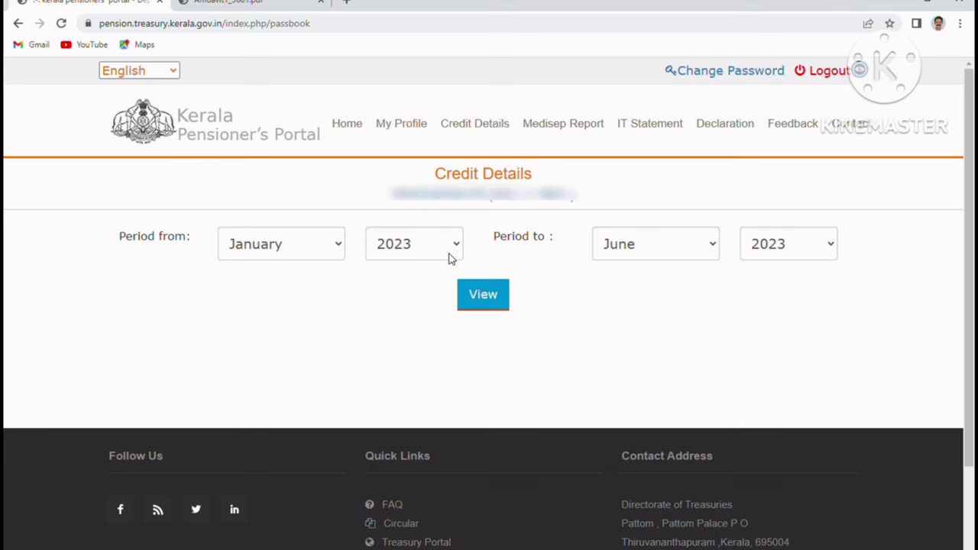
left_click(477, 299)
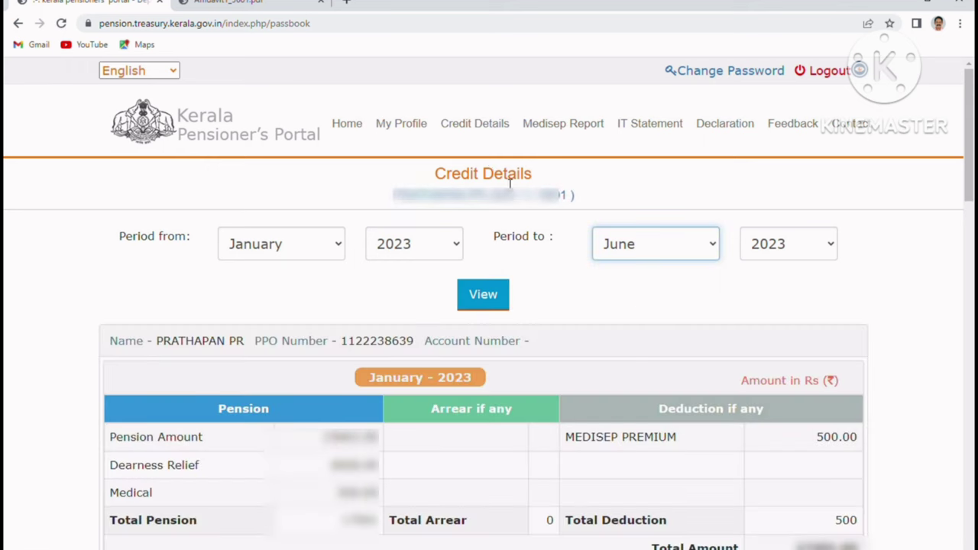
left_click(586, 135)
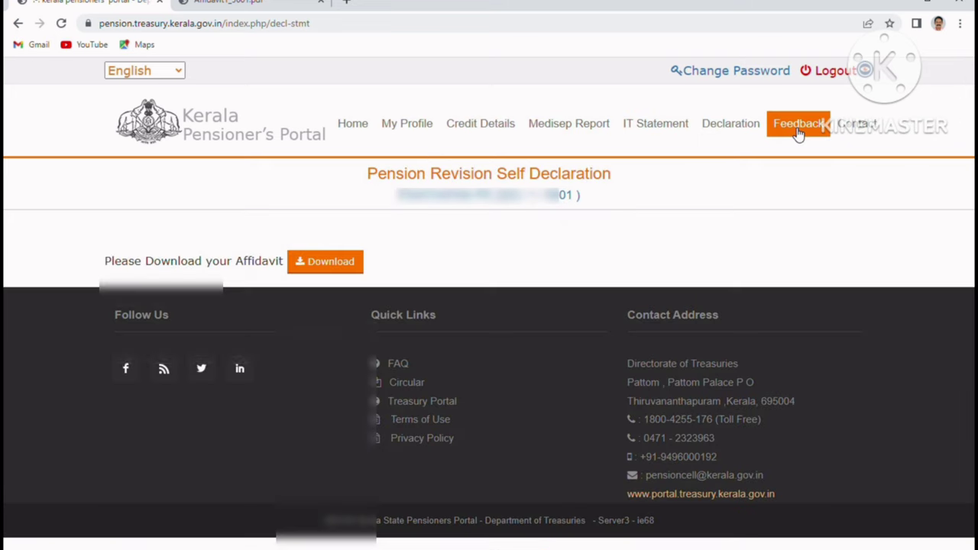
Scan through the Feedback form, then go to the Contact Us page with Directorate of Treasuries details
left_click(797, 132)
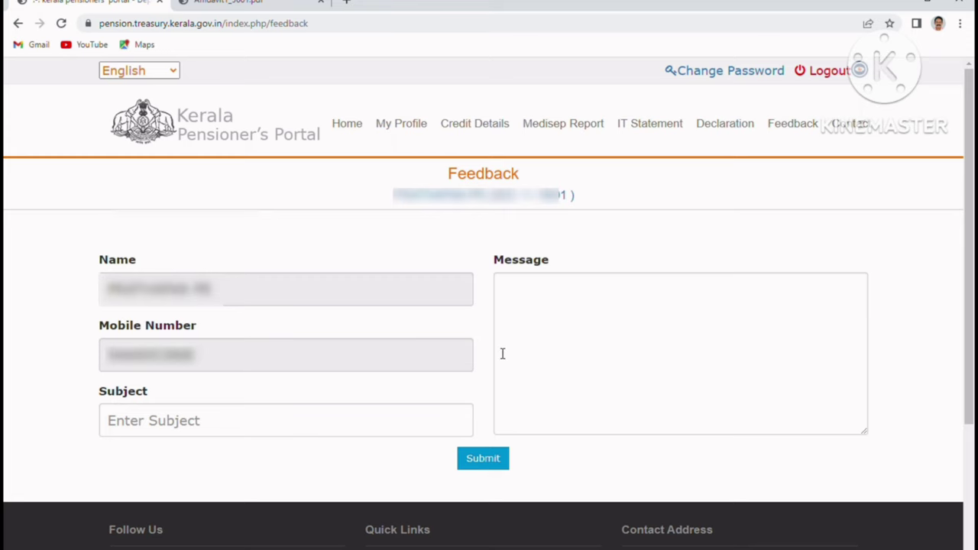
scroll(502, 353, "down", 1)
scroll(501, 353, "up", 1)
left_click(846, 126)
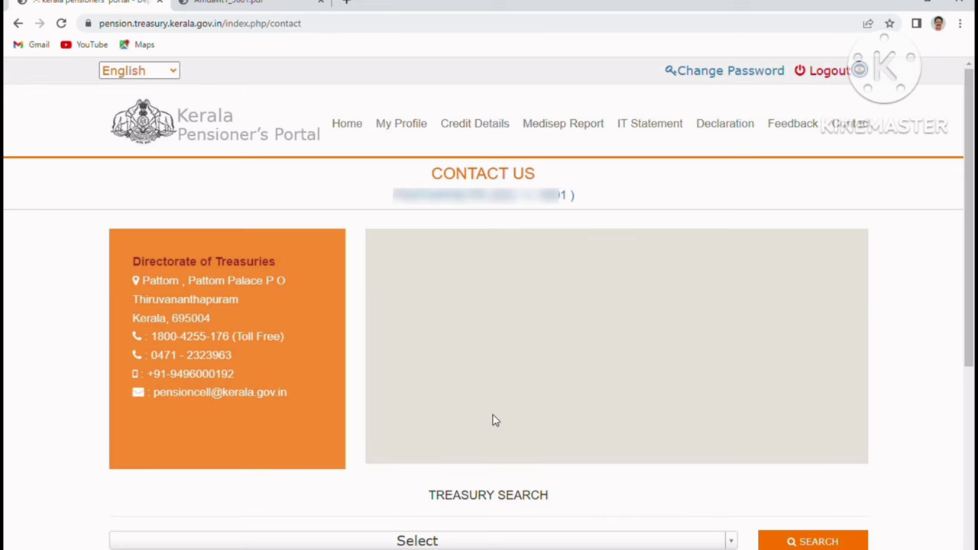
Search for Sub Treasury Kalamassery and review its Ernakulam address, e-mail and phone numbers
scroll(487, 377, "down", 2)
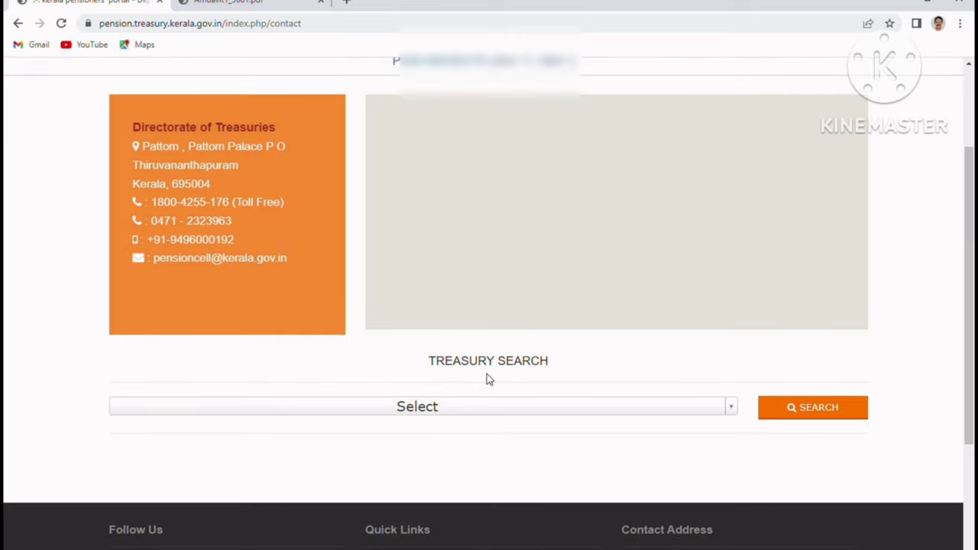
left_click(731, 409)
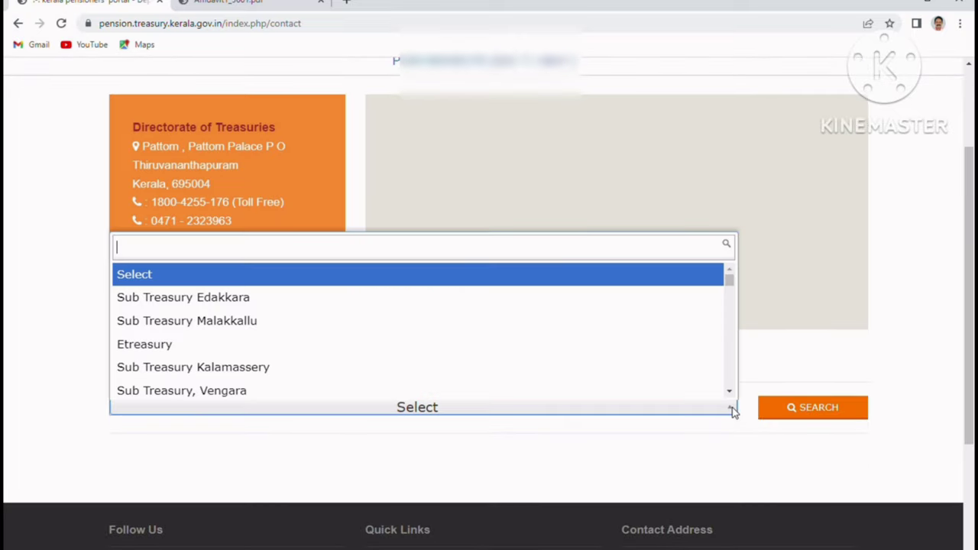
left_click(217, 368)
left_click(794, 407)
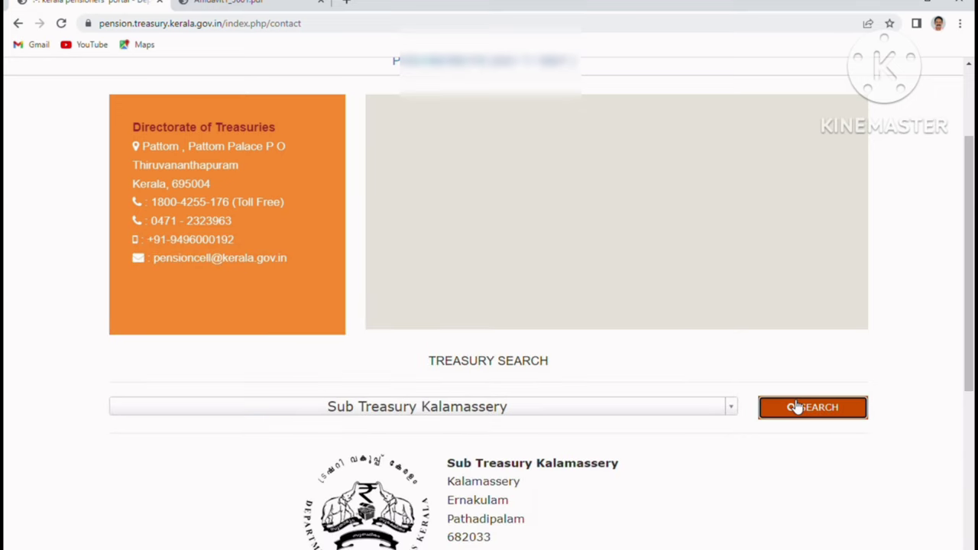
scroll(469, 320, "down", 4)
scroll(469, 321, "up", 3)
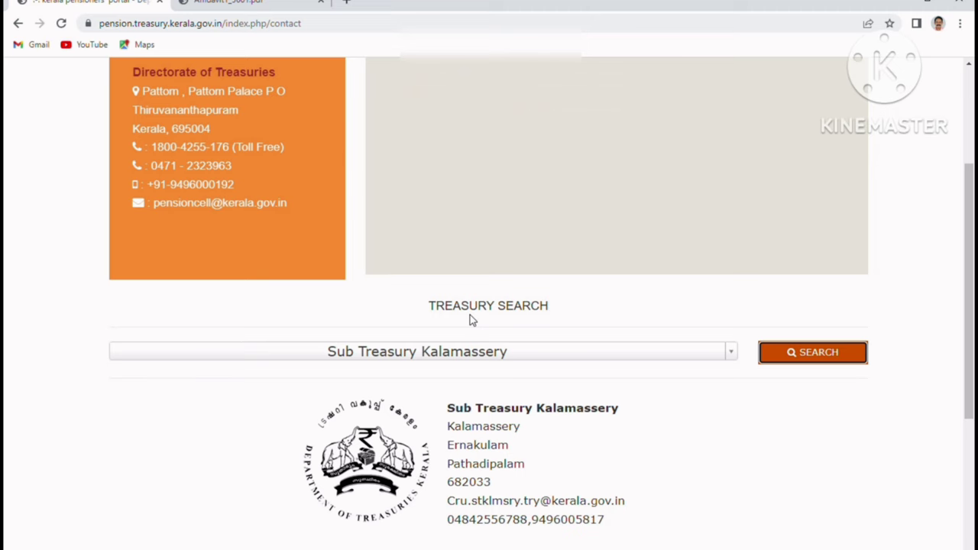
scroll(470, 320, "up", 2)
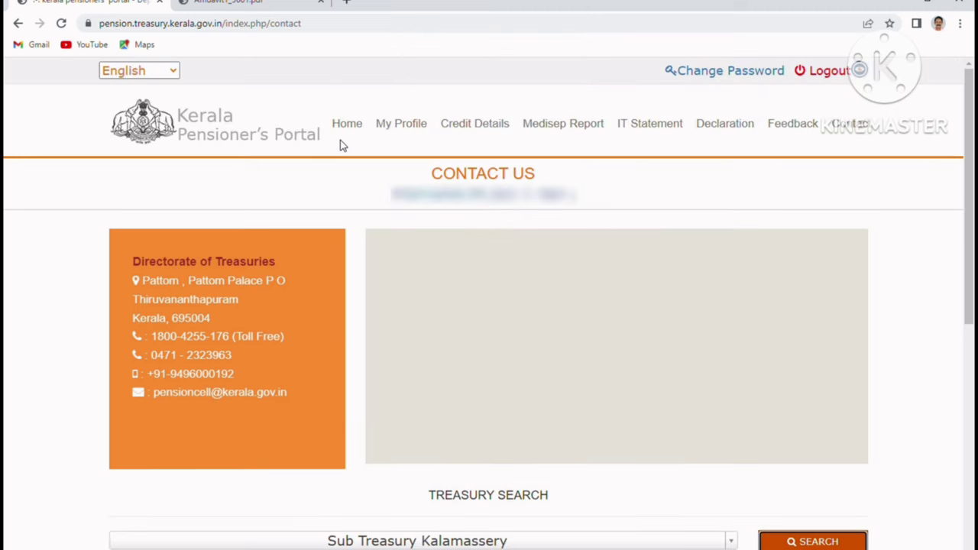
scroll(476, 326, "down", 5)
scroll(469, 320, "up", 4)
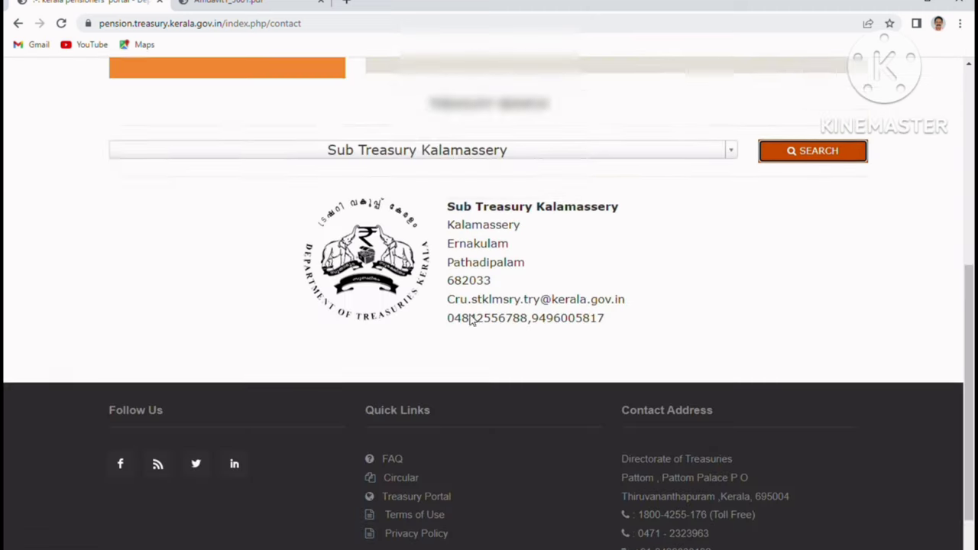
scroll(470, 321, "down", 1)
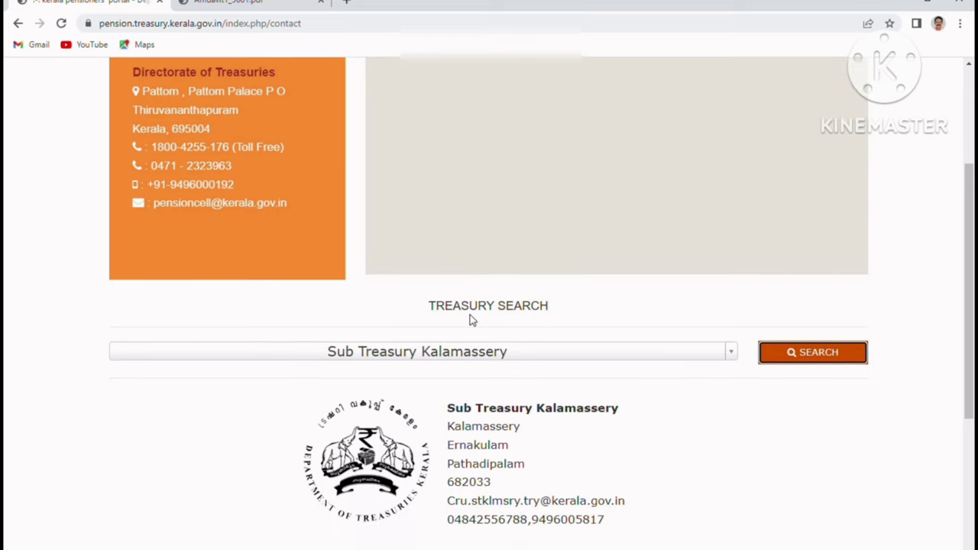
scroll(470, 320, "up", 2)
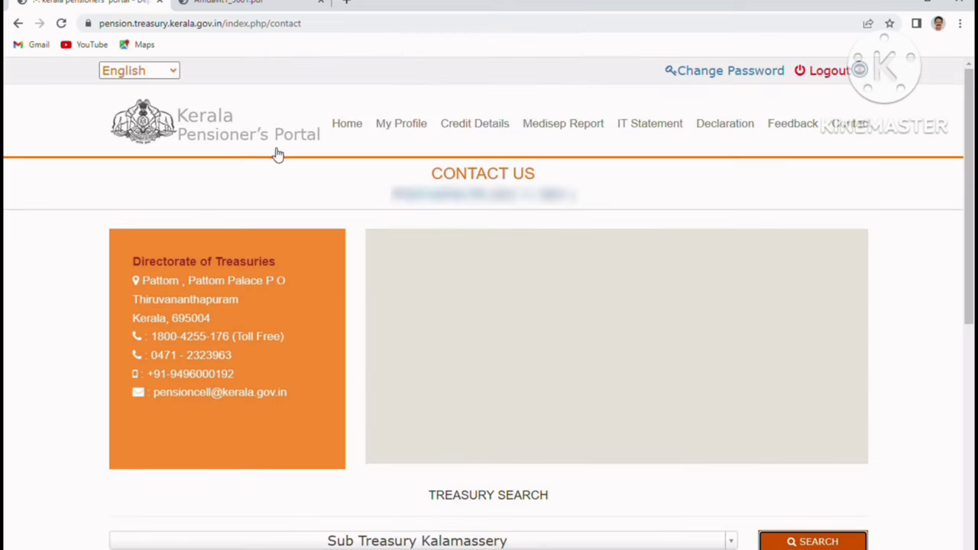